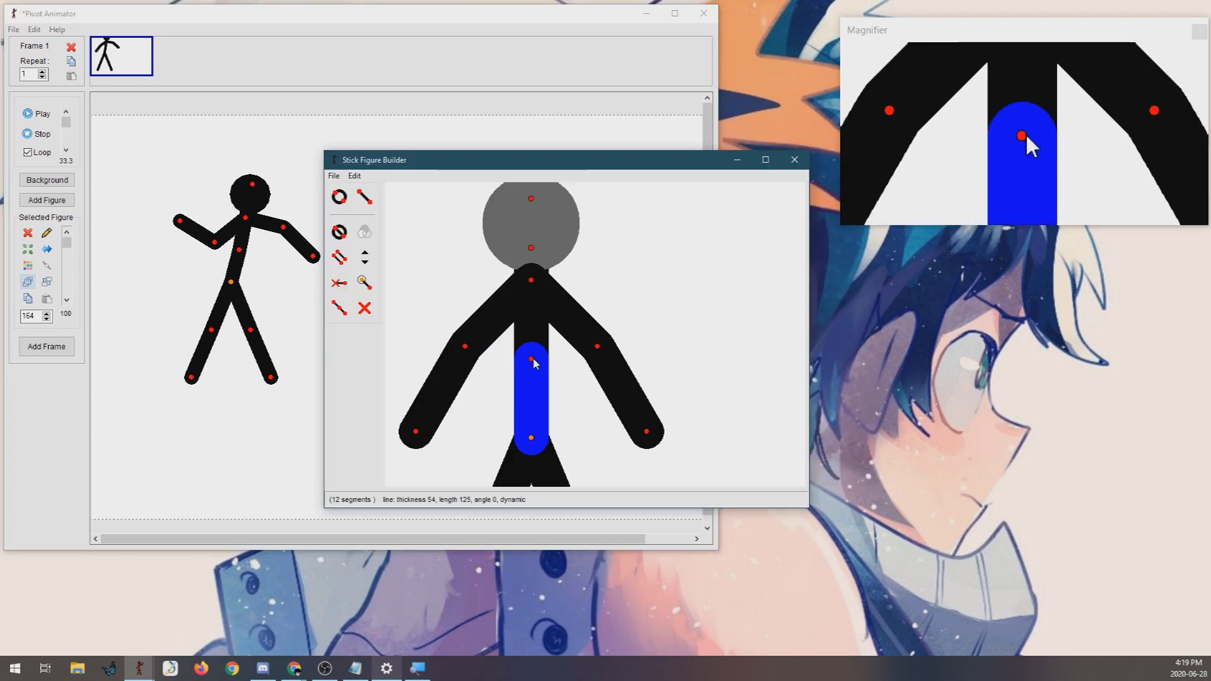
# Step: Tilt the figure's lower torso segment to about 5 degrees in Stick Figure Builder and shift the whole figure upward
pyautogui.moveTo(533, 364); pyautogui.dragTo(539, 361)
pyautogui.moveTo(469, 163); pyautogui.dragTo(582, 188)
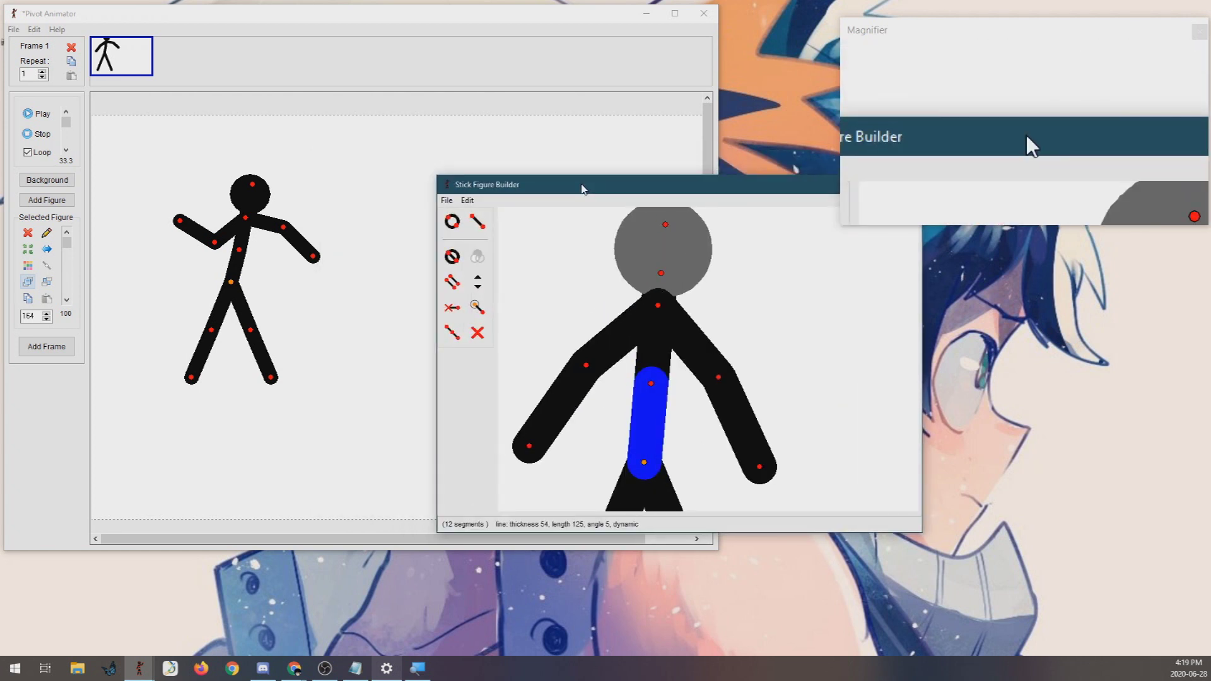
pyautogui.moveTo(644, 462); pyautogui.dragTo(661, 377)
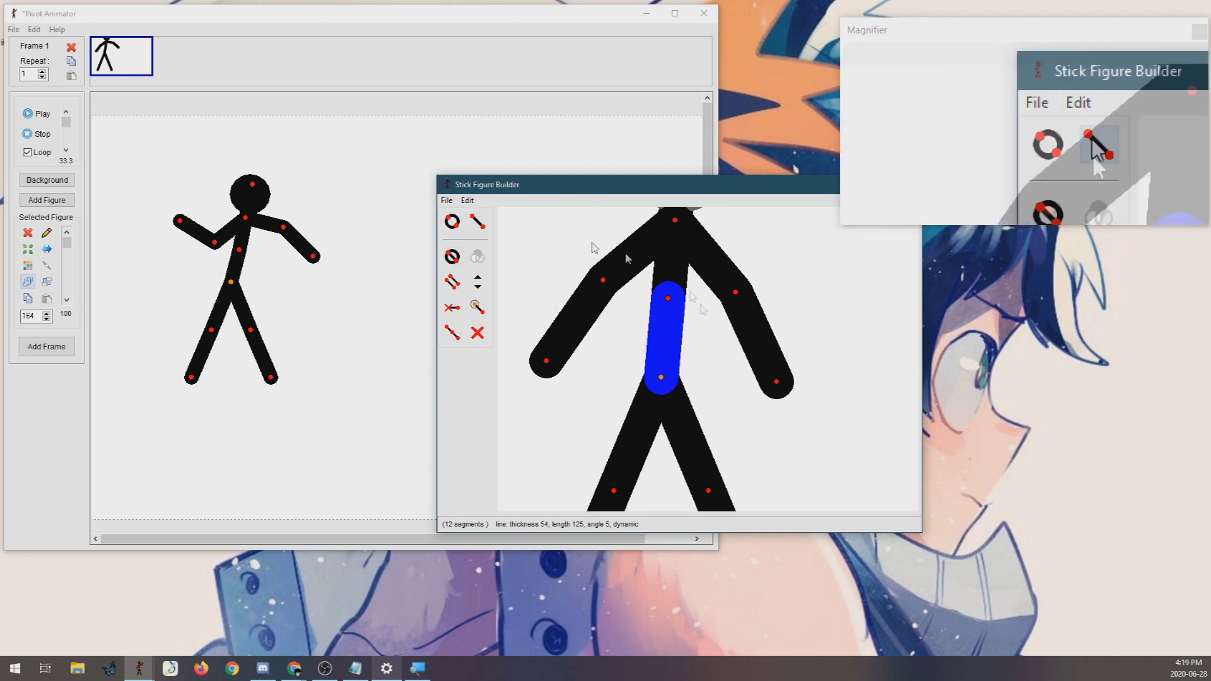
pyautogui.click(387, 208)
pyautogui.click(748, 227)
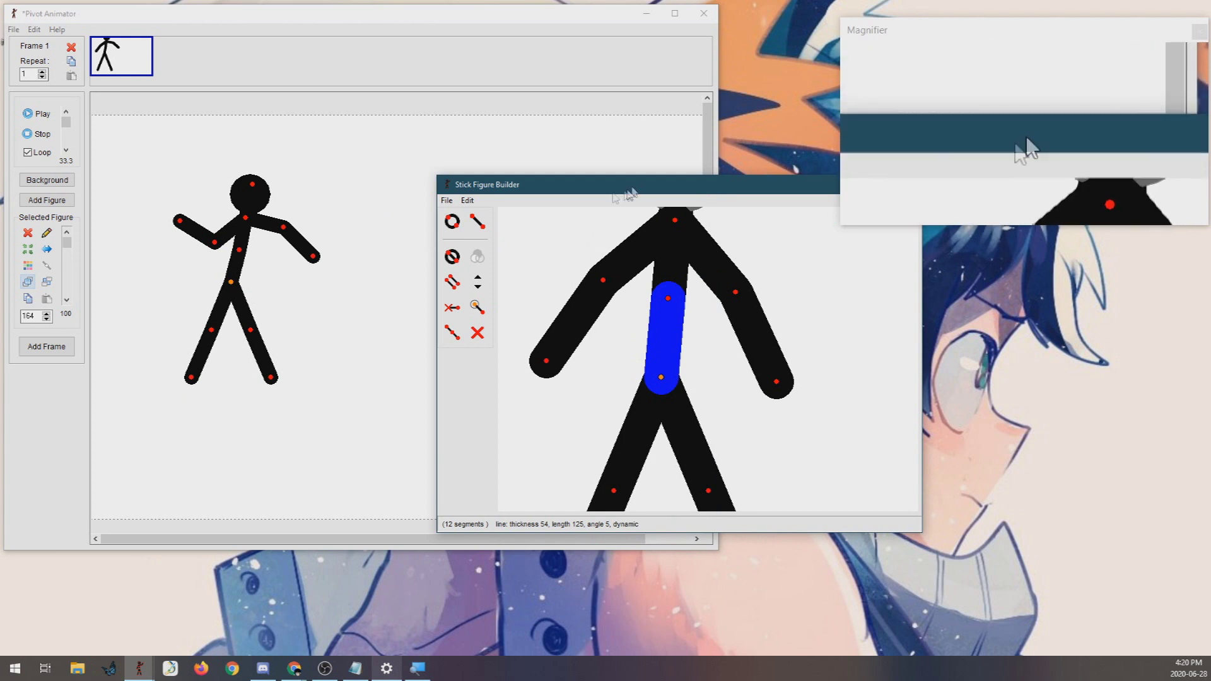
pyautogui.moveTo(628, 184); pyautogui.dragTo(562, 149)
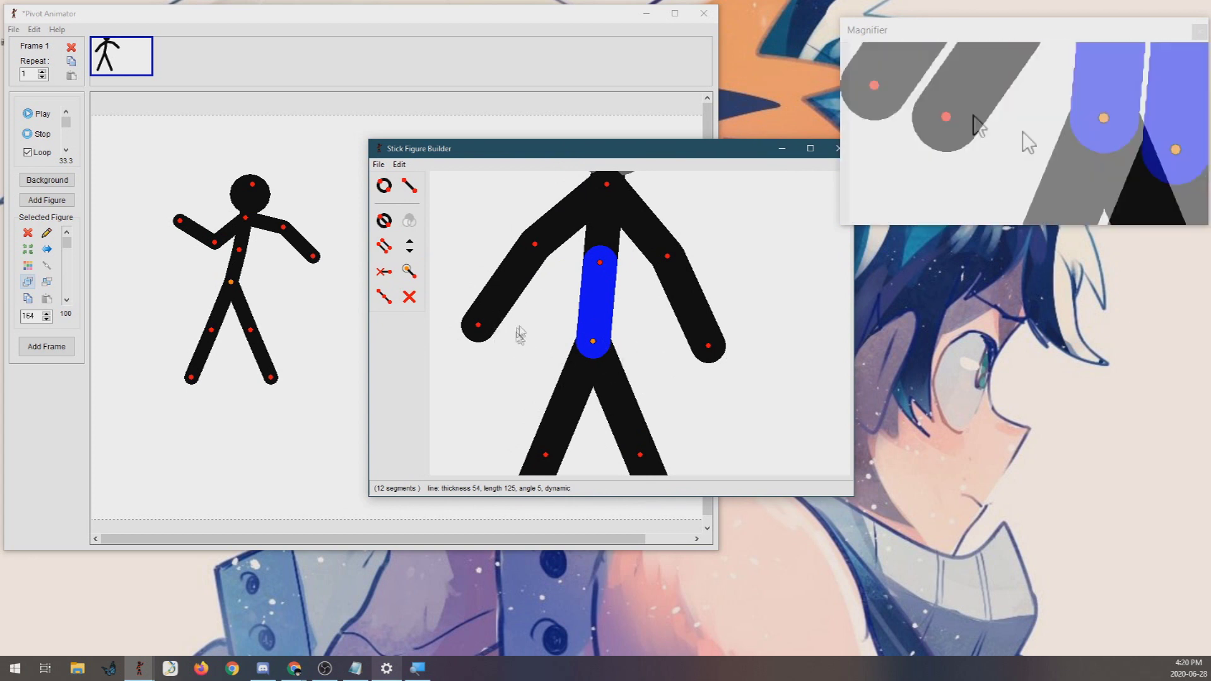
# Step: Enlarge the animation window, move the stick figure right and lower on the canvas, and swing its torso to lean left
pyautogui.moveTo(230, 282); pyautogui.dragTo(355, 286)
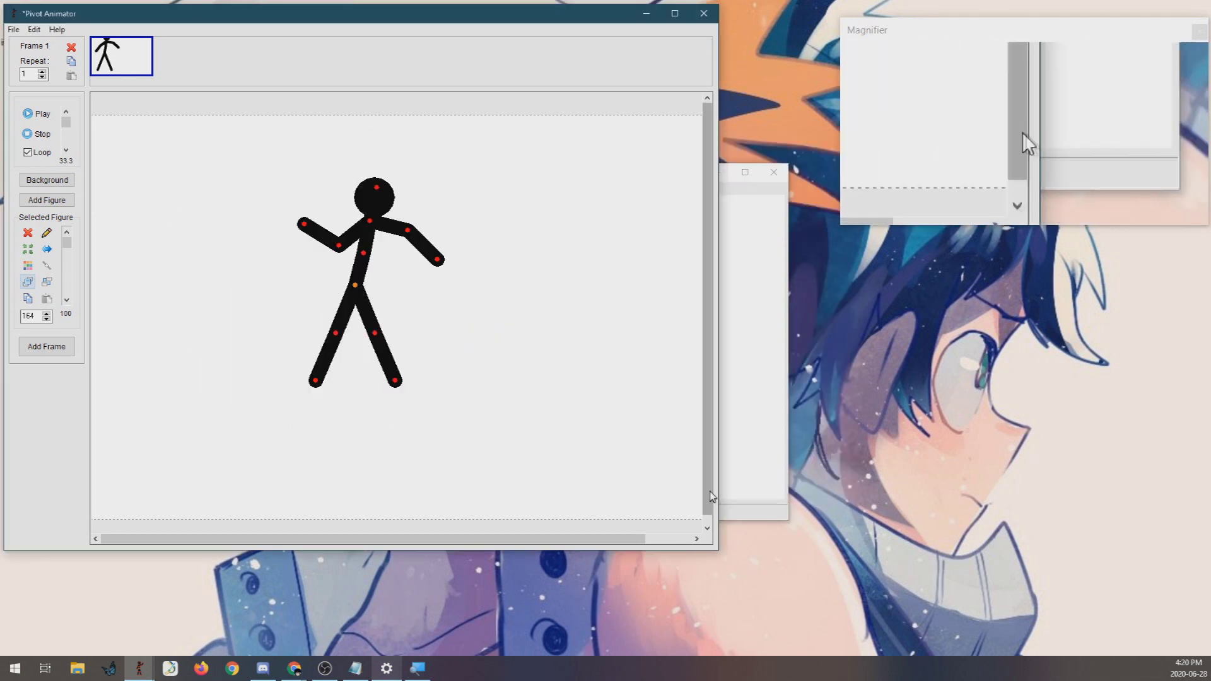
pyautogui.moveTo(717, 549); pyautogui.dragTo(753, 561)
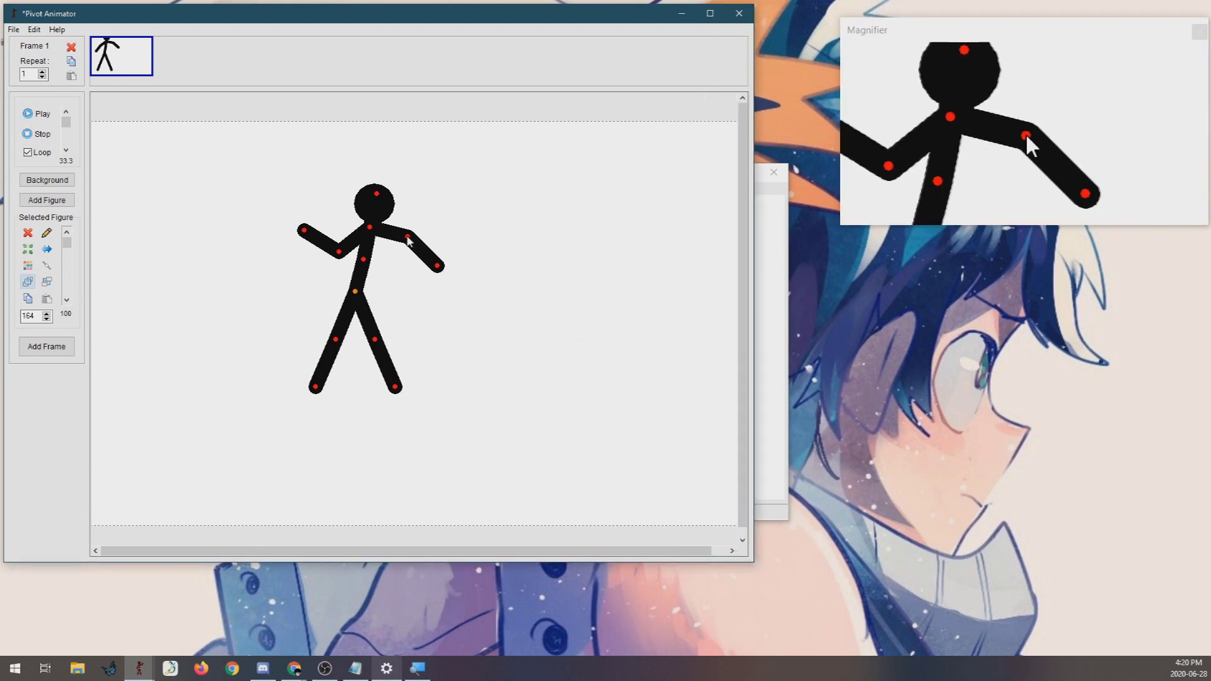
pyautogui.moveTo(365, 265); pyautogui.dragTo(355, 264)
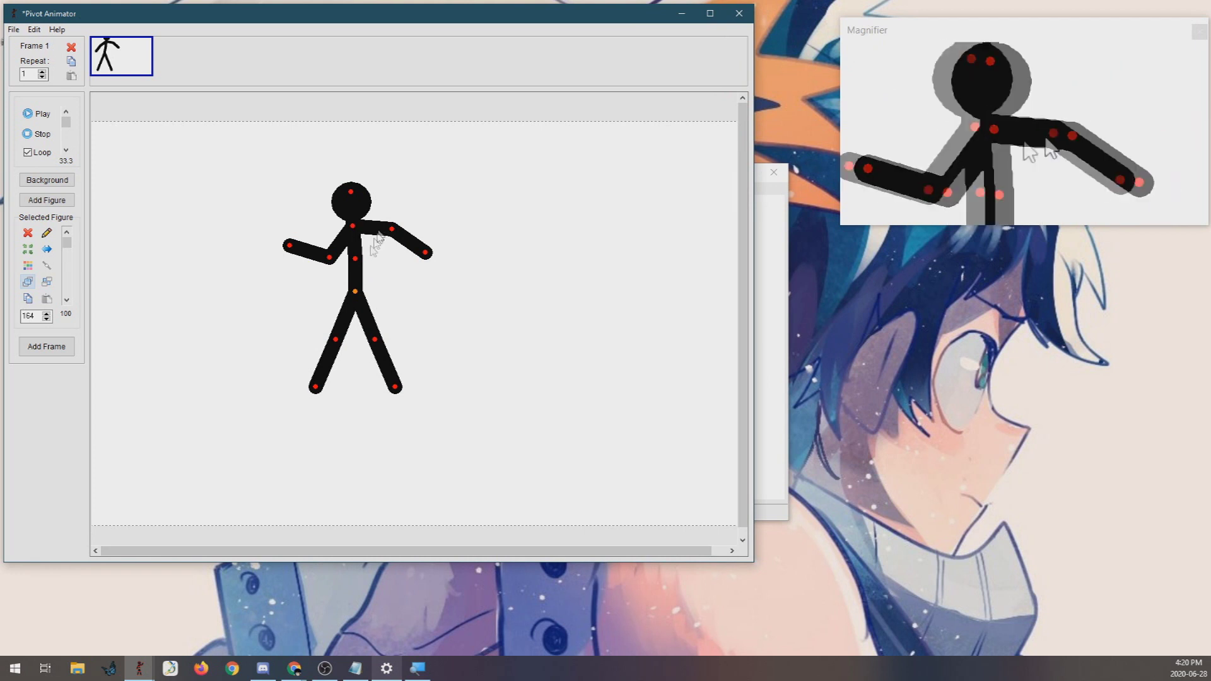
pyautogui.moveTo(355, 292); pyautogui.dragTo(370, 339)
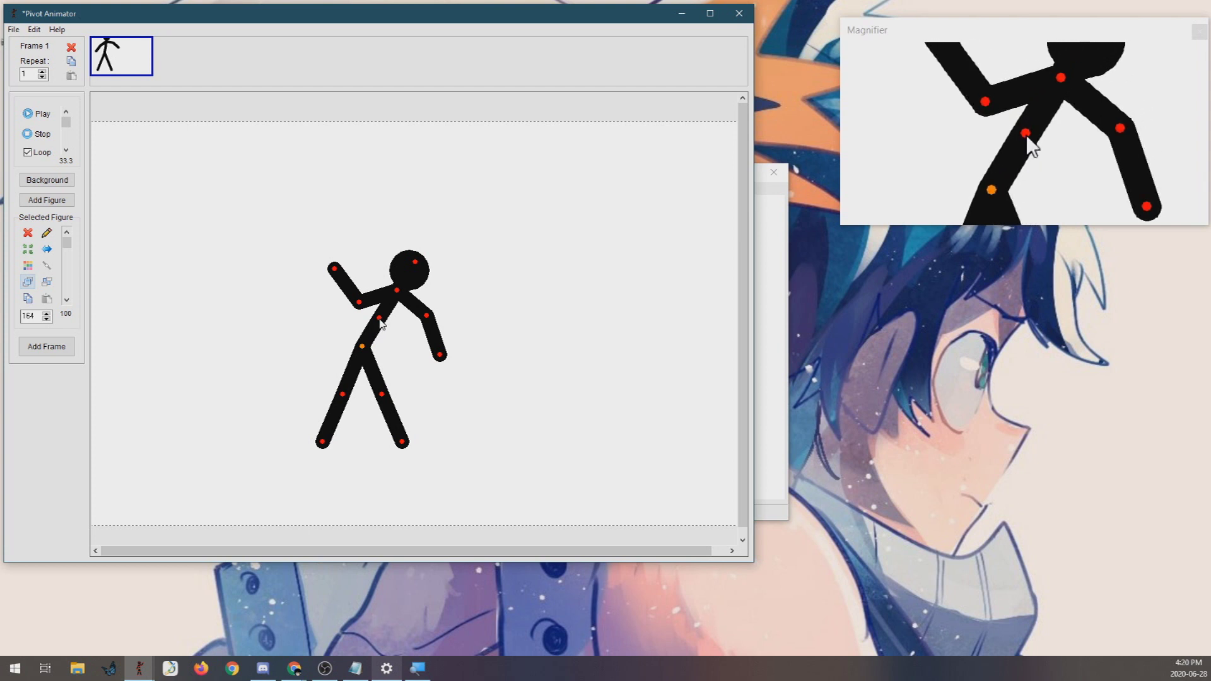
pyautogui.moveTo(381, 323); pyautogui.dragTo(347, 315)
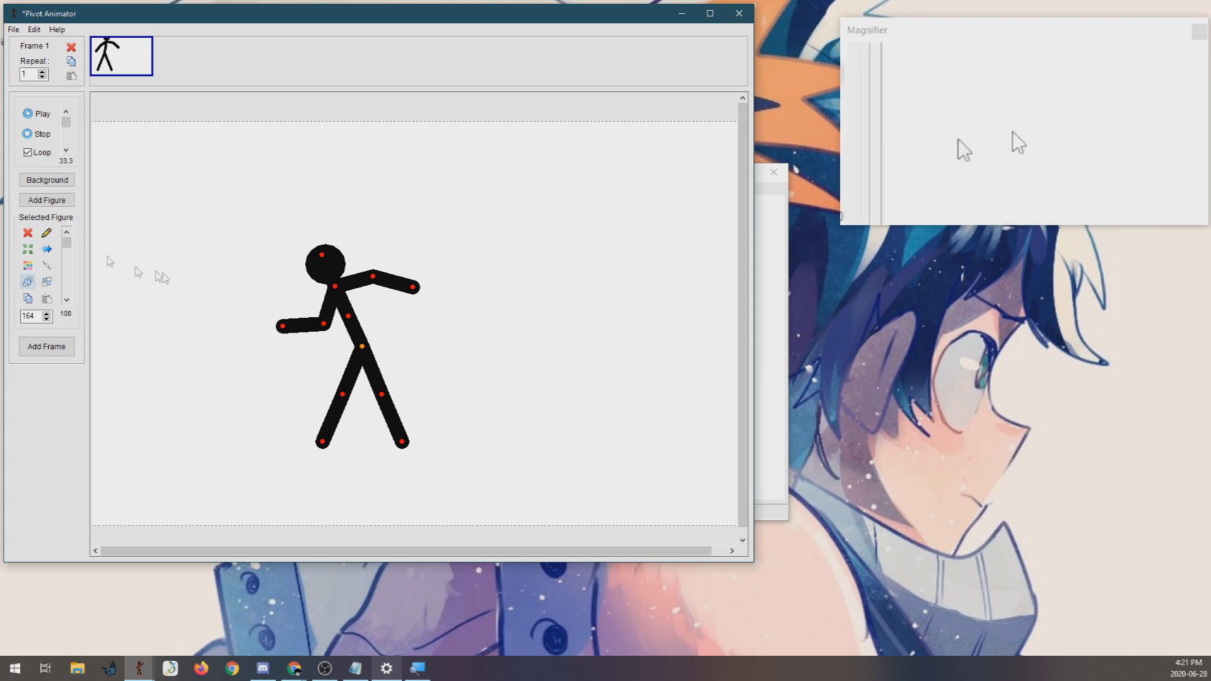
# Step: Open the stick figure for editing in Stick Figure Builder and tilt its torso to about -21 degrees
pyautogui.click(40, 234)
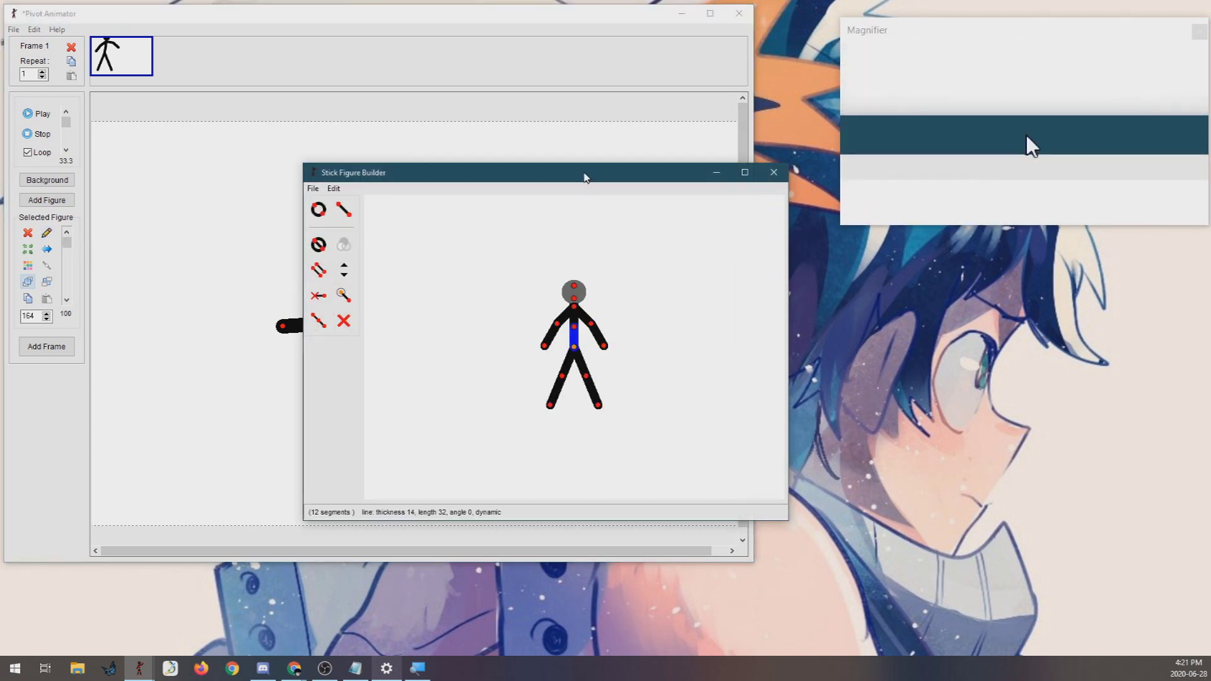
pyautogui.moveTo(586, 167); pyautogui.dragTo(530, 123)
pyautogui.moveTo(517, 265); pyautogui.dragTo(507, 275)
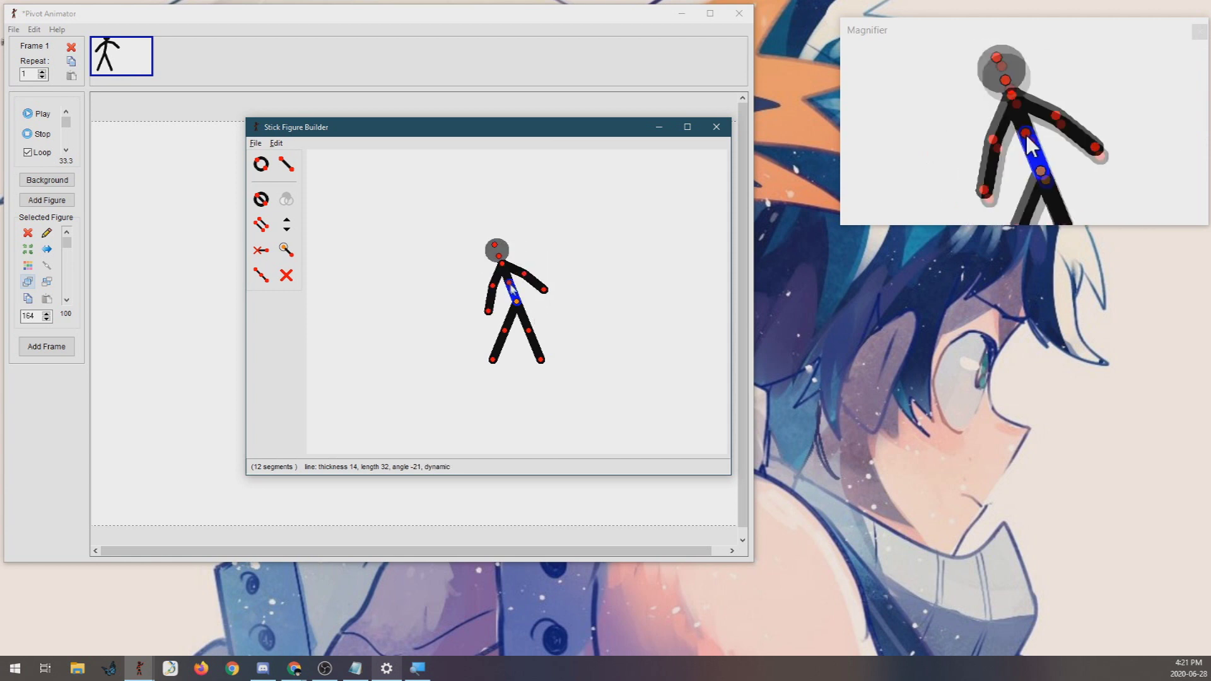
# Step: Scale the builder figure up and down, ending with the lower torso segment about 52 thick and 120 long
pyautogui.scroll(3, 508, 277)
pyautogui.scroll(-2, 499, 238)
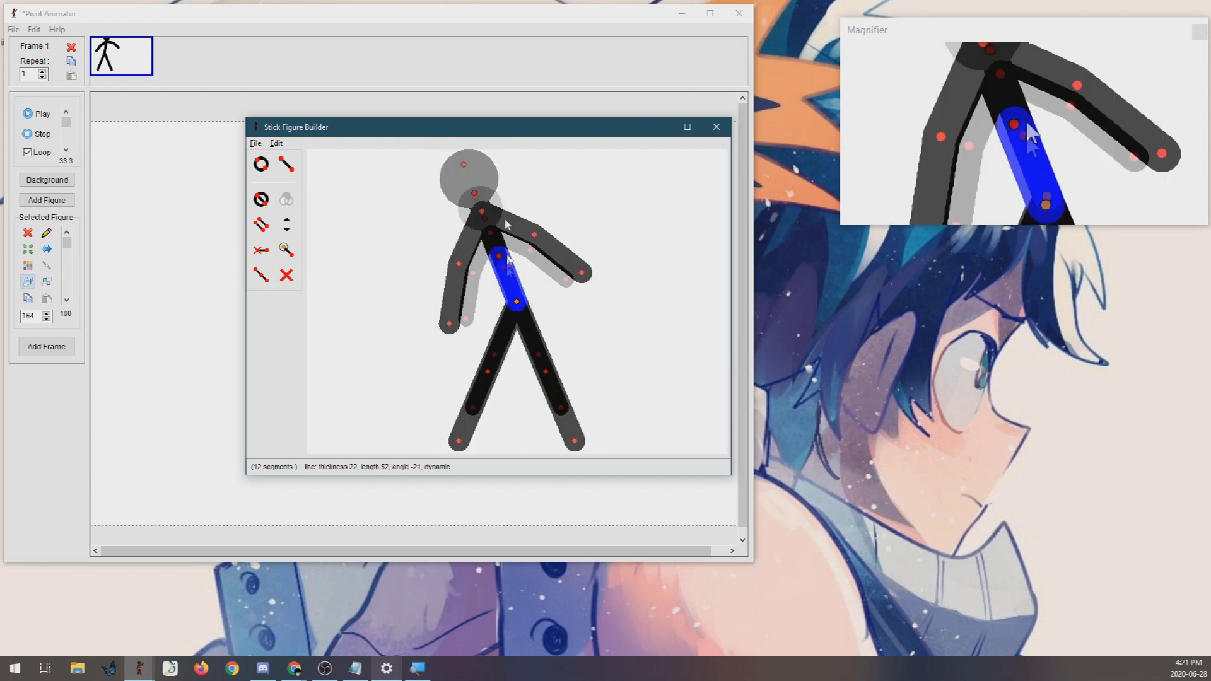
pyautogui.scroll(3, 499, 238)
# Step: Move the builder window aside and scale the figure on the animation canvas up to 357
pyautogui.moveTo(463, 130); pyautogui.dragTo(739, 182)
pyautogui.click(349, 321)
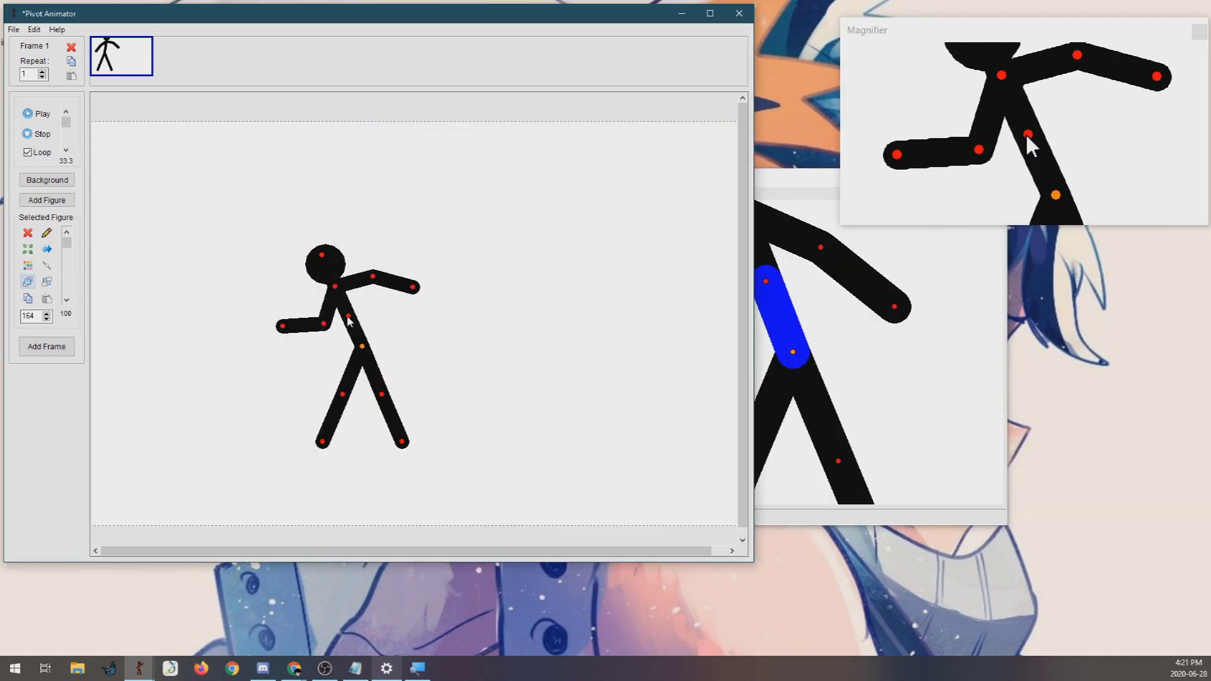
pyautogui.scroll(3, 347, 316)
pyautogui.click(845, 336)
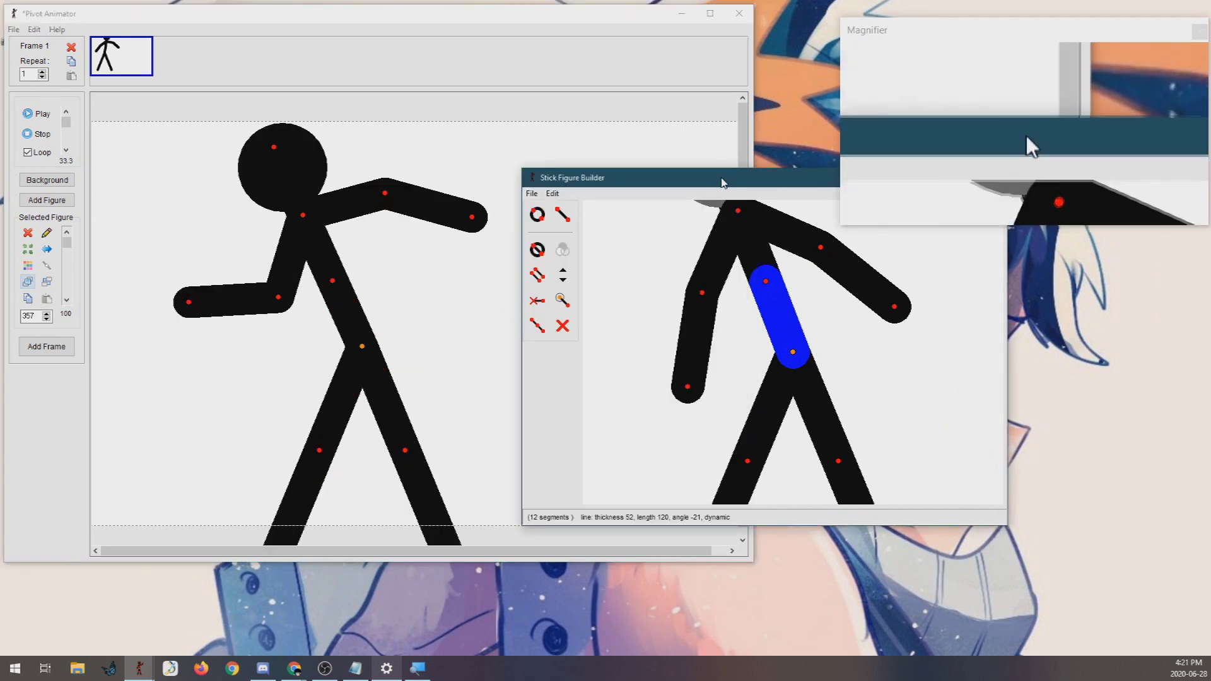
# Step: Rescale the figure in Stick Figure Builder until its lower torso segment is about 38 thick and 71 long
pyautogui.moveTo(722, 181); pyautogui.dragTo(544, 178)
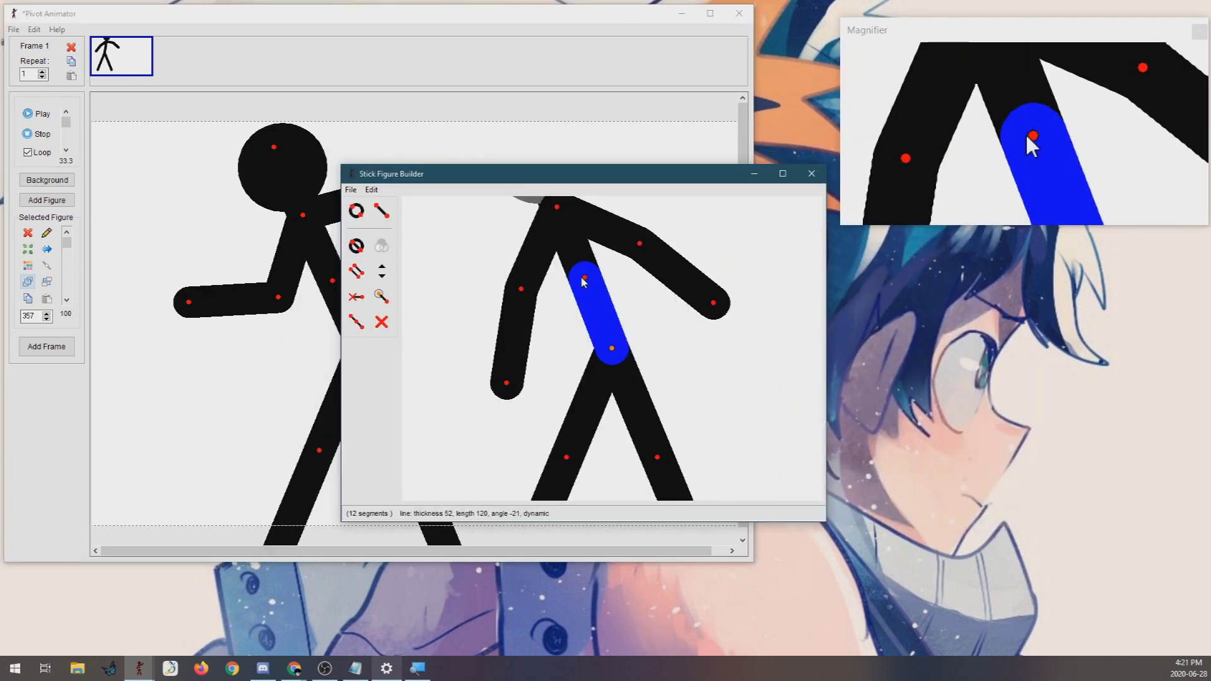
pyautogui.scroll(-3, 584, 288)
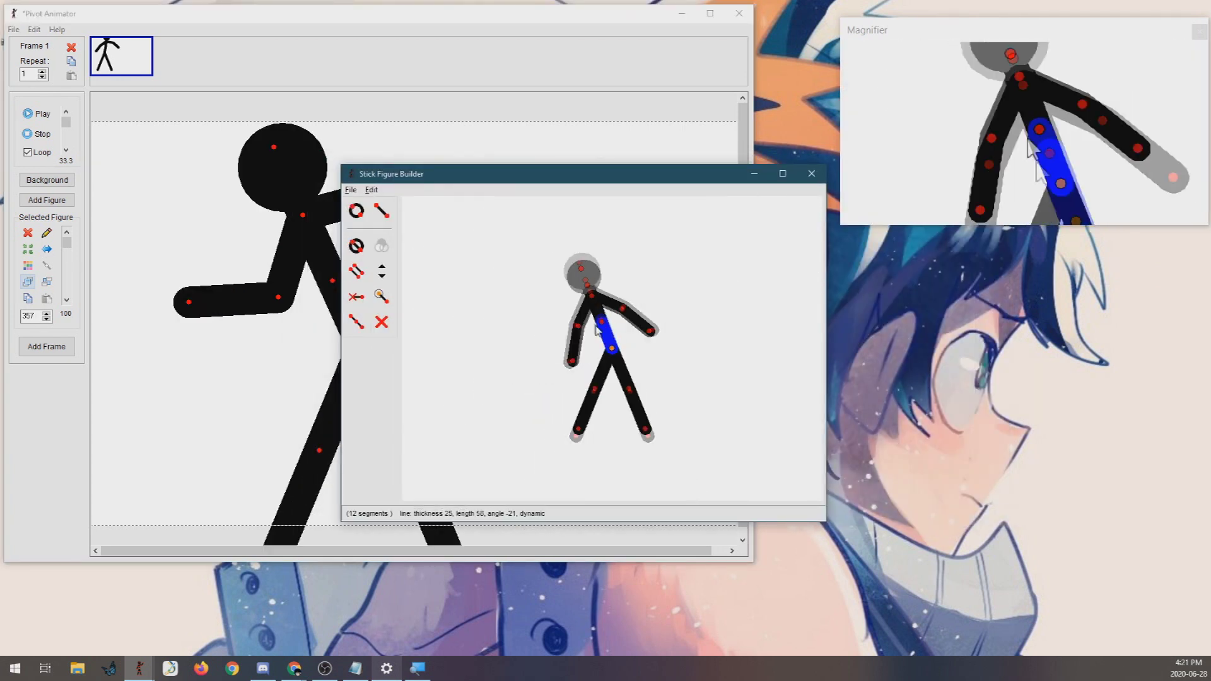
pyautogui.scroll(2, 609, 328)
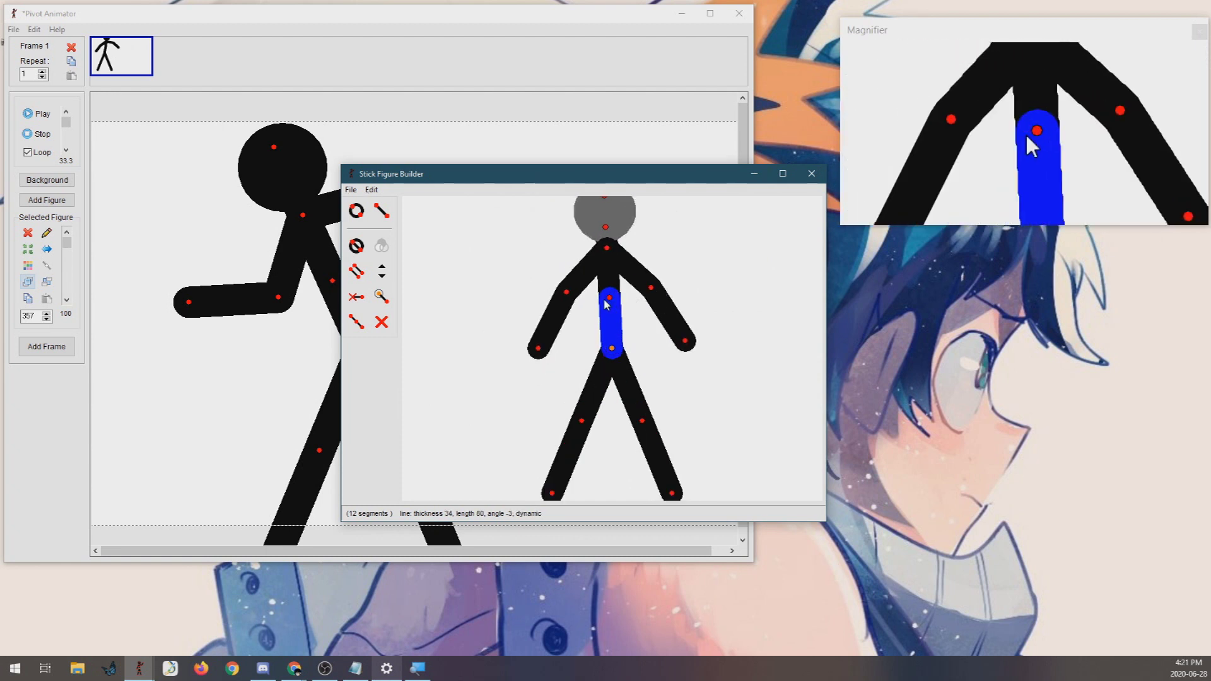
pyautogui.scroll(-2, 609, 302)
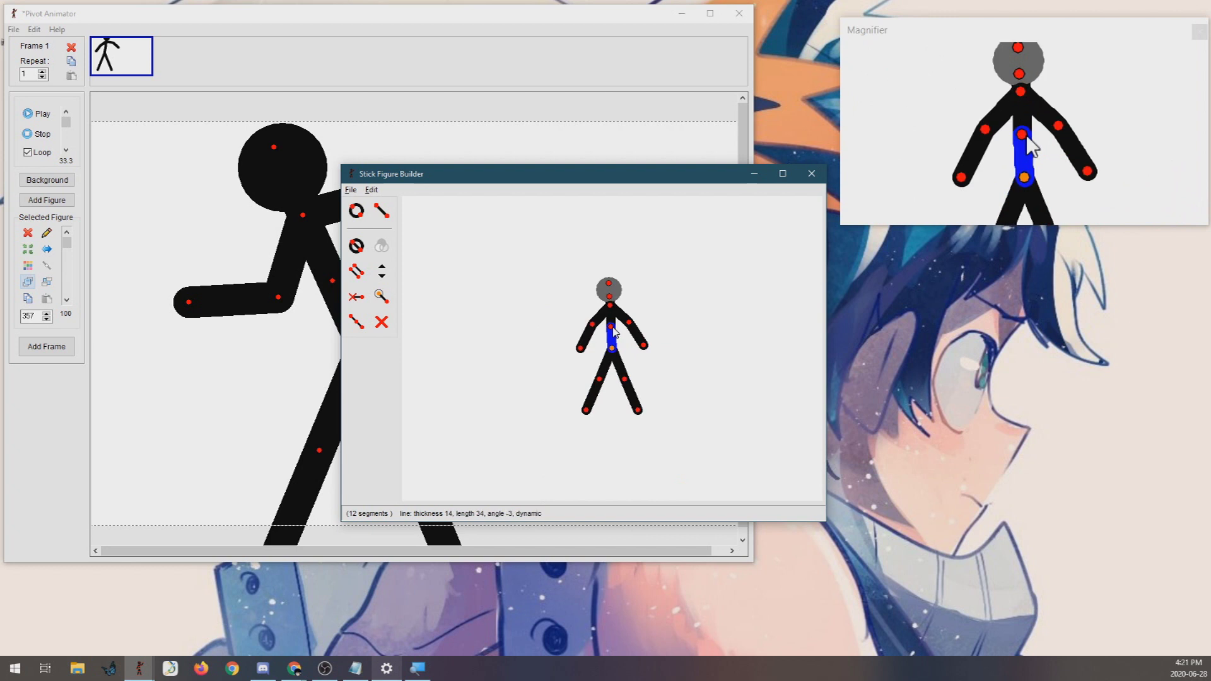
pyautogui.scroll(2, 609, 307)
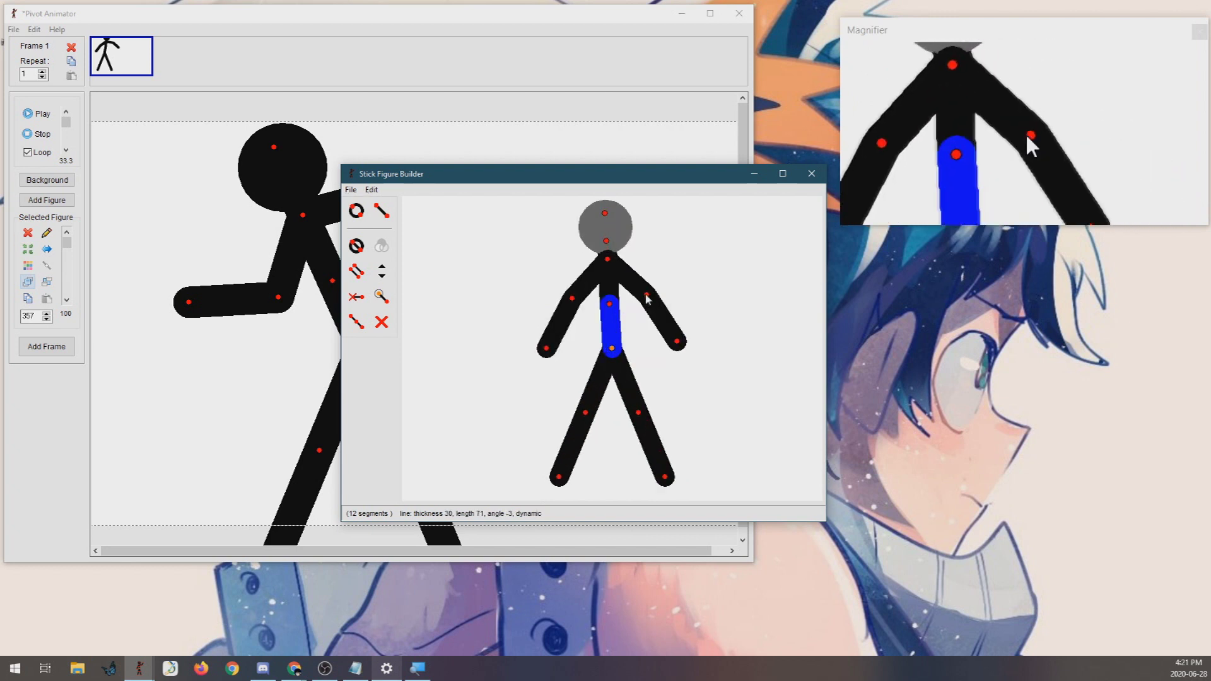
# Step: Raise both of the builder figure's arms outward, shift the figure up slightly, and lean its torso to the right
pyautogui.moveTo(646, 296); pyautogui.dragTo(656, 273)
pyautogui.moveTo(573, 301); pyautogui.dragTo(556, 273)
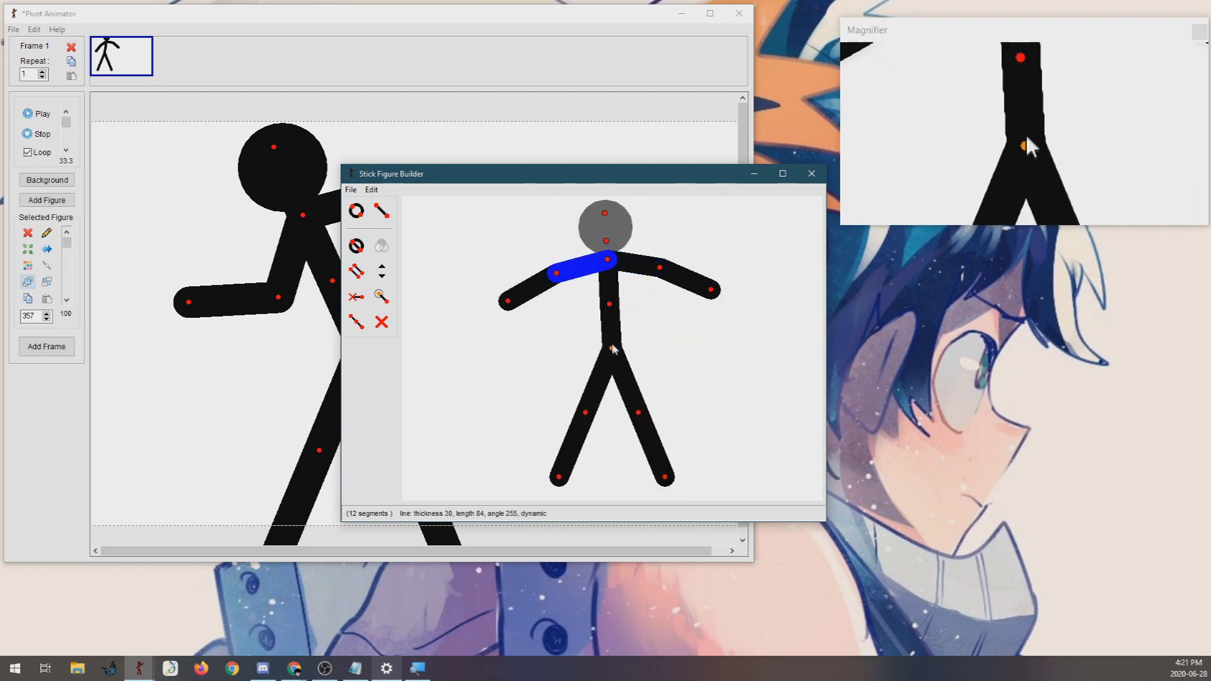
pyautogui.moveTo(612, 346); pyautogui.dragTo(610, 335)
pyautogui.moveTo(608, 293); pyautogui.dragTo(623, 294)
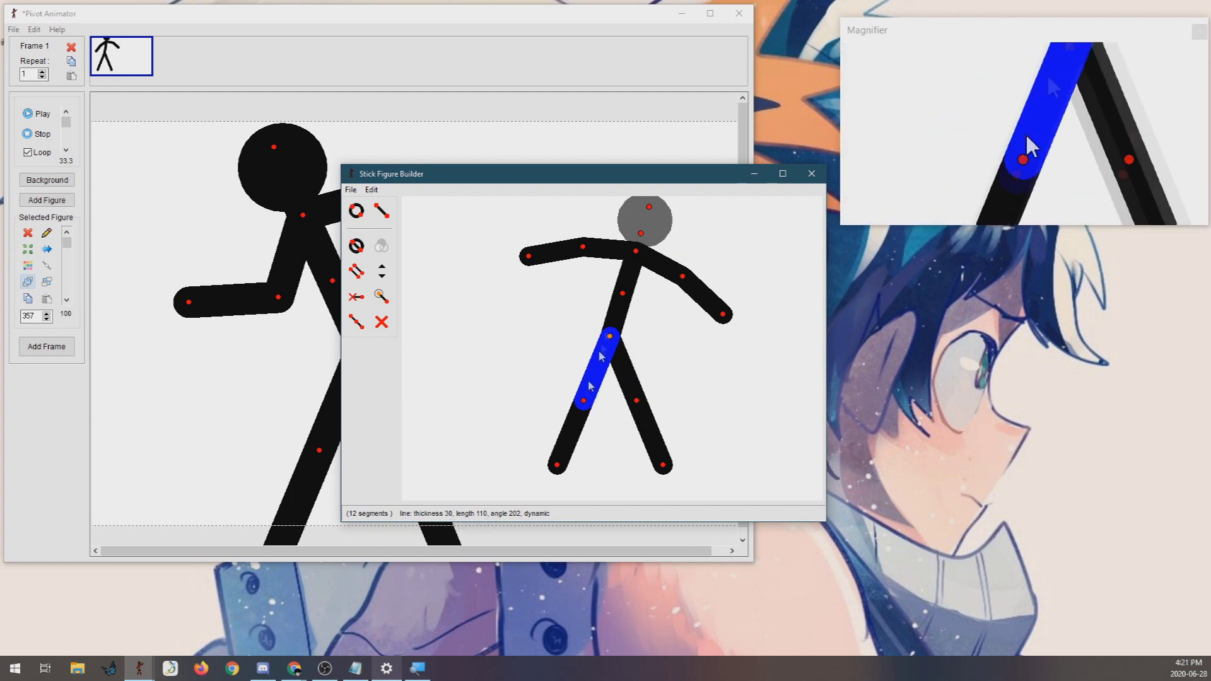
# Step: Select the torso, arm and head segments in turn to examine their properties, and shift the whole figure slightly down and left
pyautogui.click(620, 304)
pyautogui.click(635, 261)
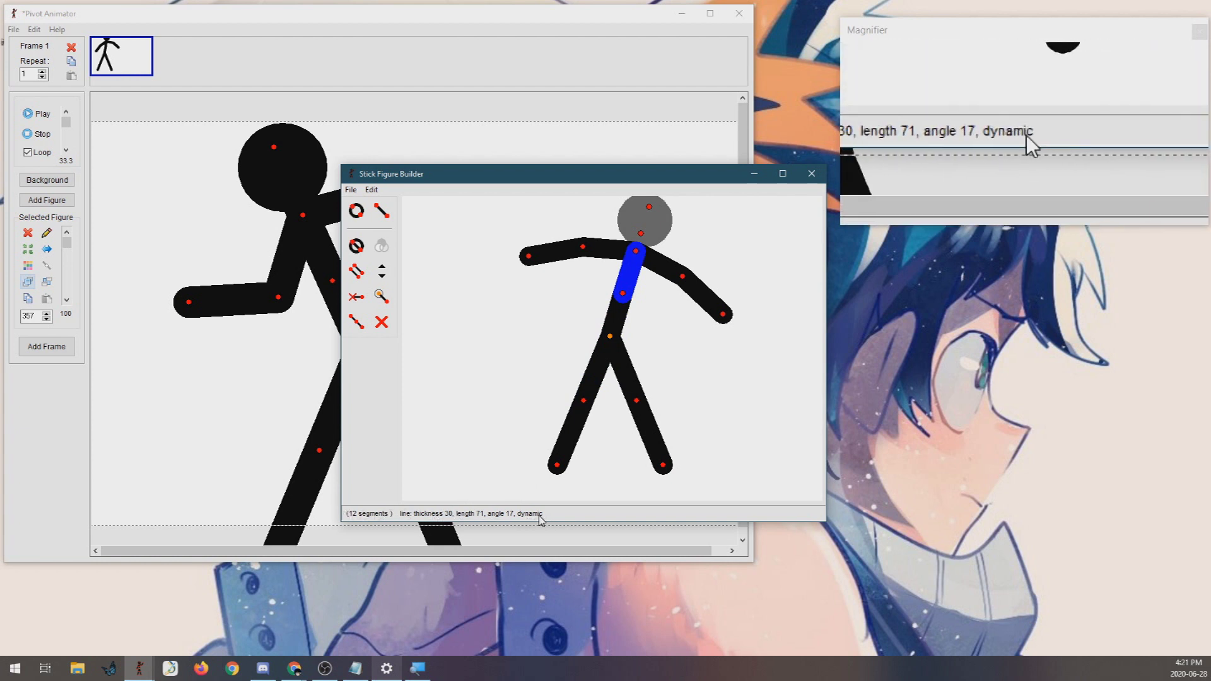
pyautogui.click(585, 252)
pyautogui.click(638, 231)
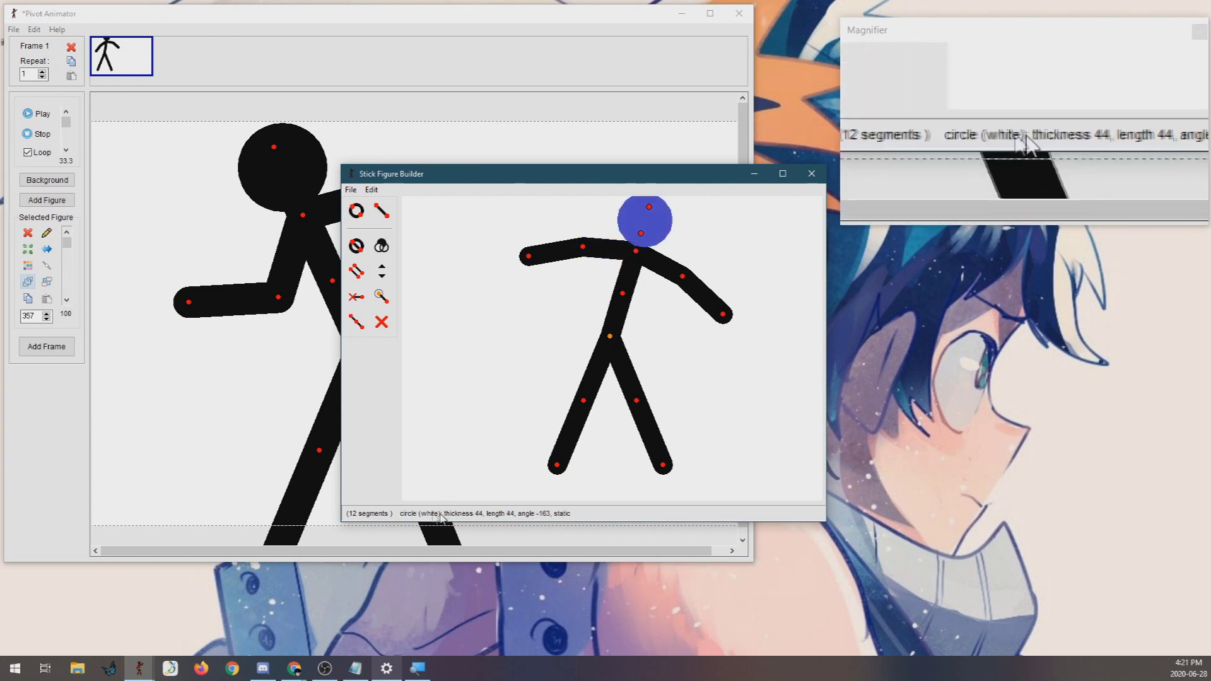
pyautogui.click(632, 260)
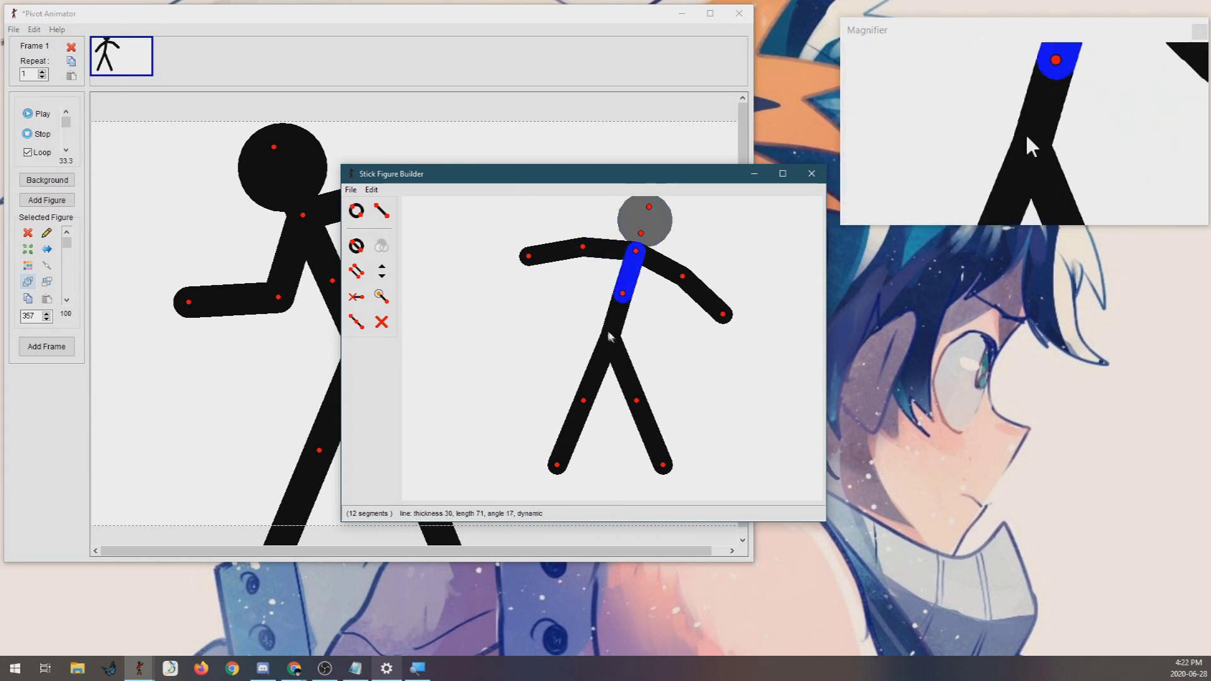
pyautogui.moveTo(610, 336); pyautogui.dragTo(598, 356)
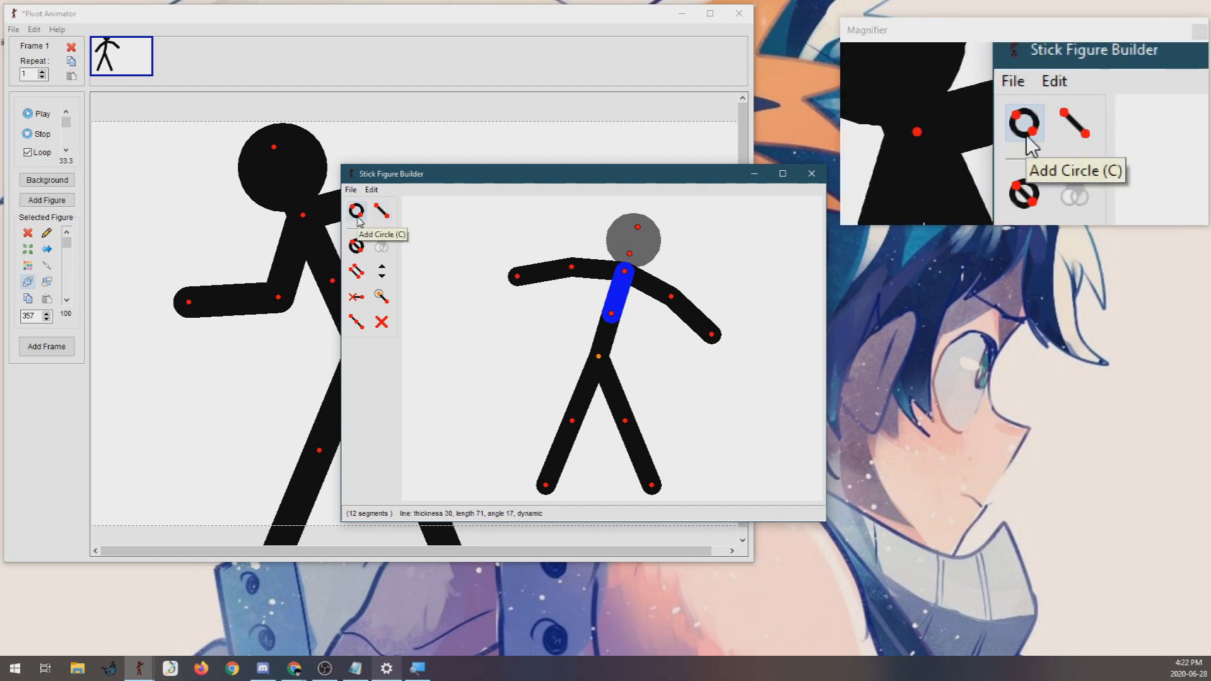
# Step: Attach a line segment about 54 long to the right-hand elbow and a second one about 69 long to its end
pyautogui.click(381, 211)
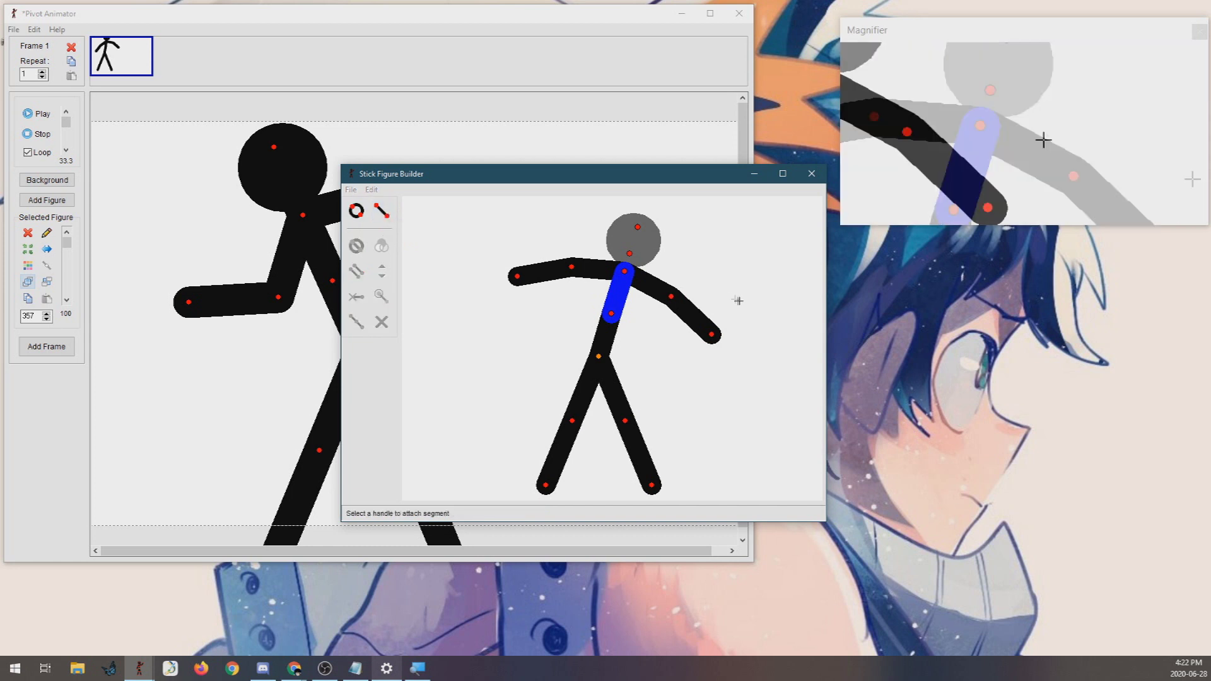
pyautogui.click(672, 296)
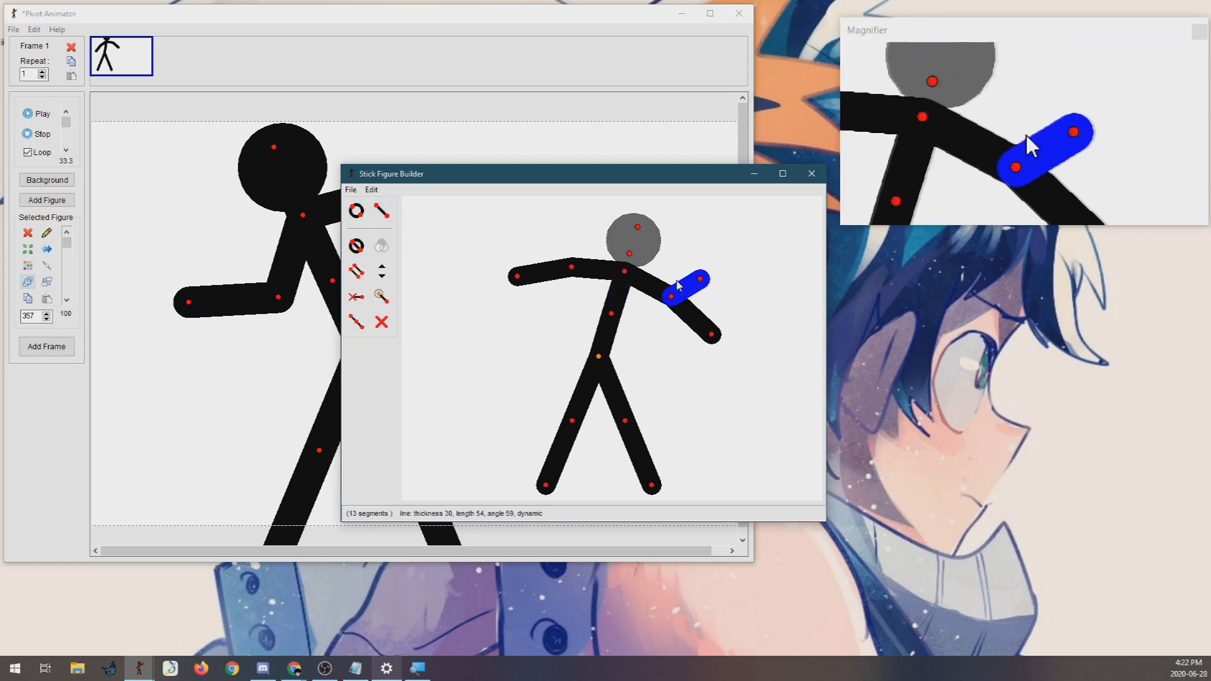
pyautogui.press('l')
pyautogui.click(701, 279)
pyautogui.click(736, 254)
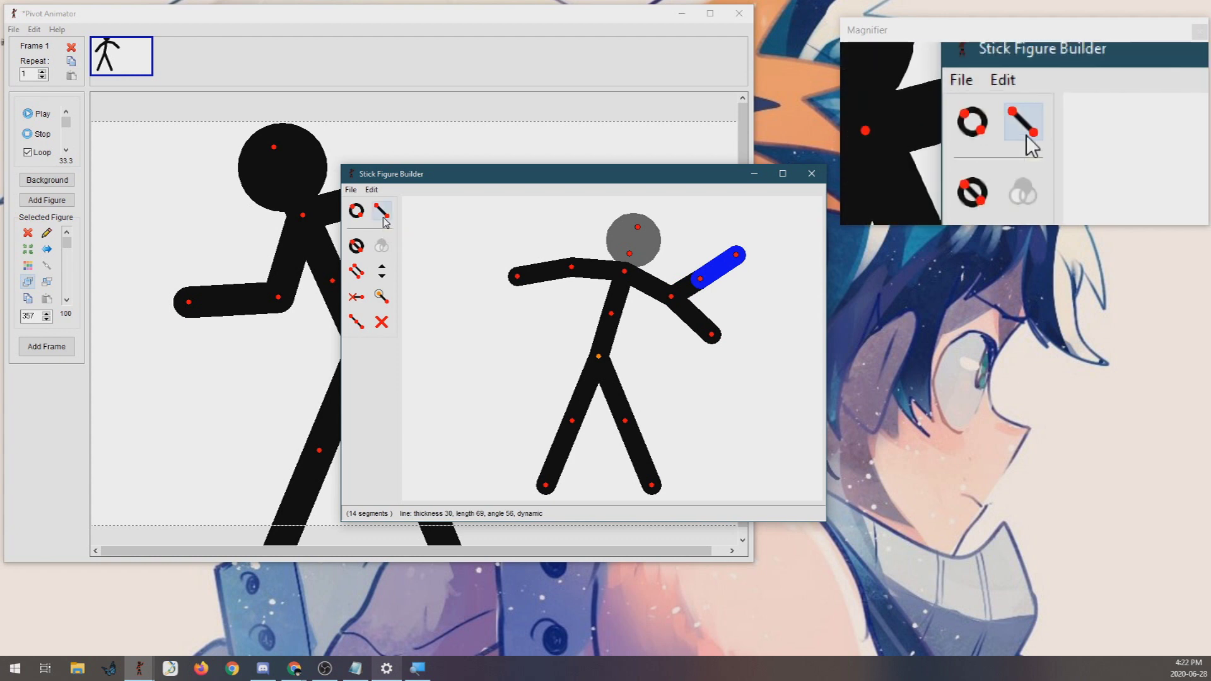
# Step: Extend the added limb with a chain of further line segments that curves upward and back toward the head
pyautogui.press('l')
pyautogui.click(736, 255)
pyautogui.click(760, 241)
pyautogui.press('l')
pyautogui.click(760, 241)
pyautogui.click(756, 222)
pyautogui.press('l')
pyautogui.click(757, 222)
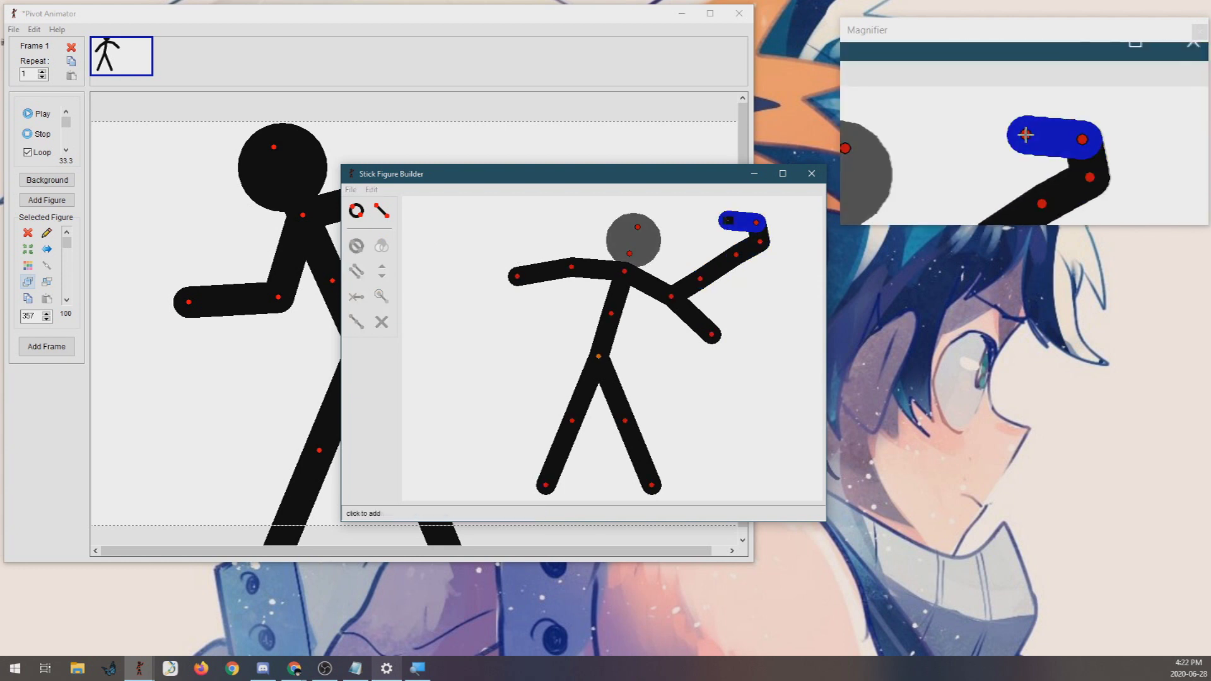
pyautogui.click(728, 220)
pyautogui.press('l')
pyautogui.click(728, 220)
pyautogui.click(703, 222)
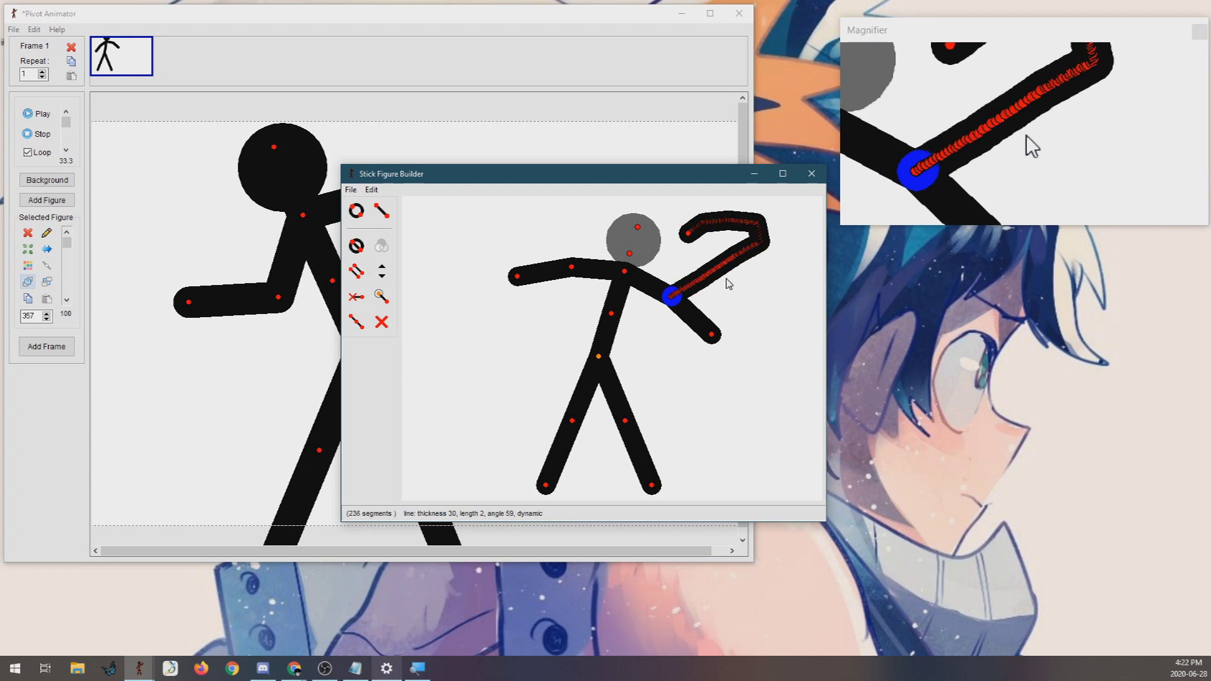
# Step: Split the added limb's line segments repeatedly into very short segments, up to the figure's segment limit
pyautogui.press('s')
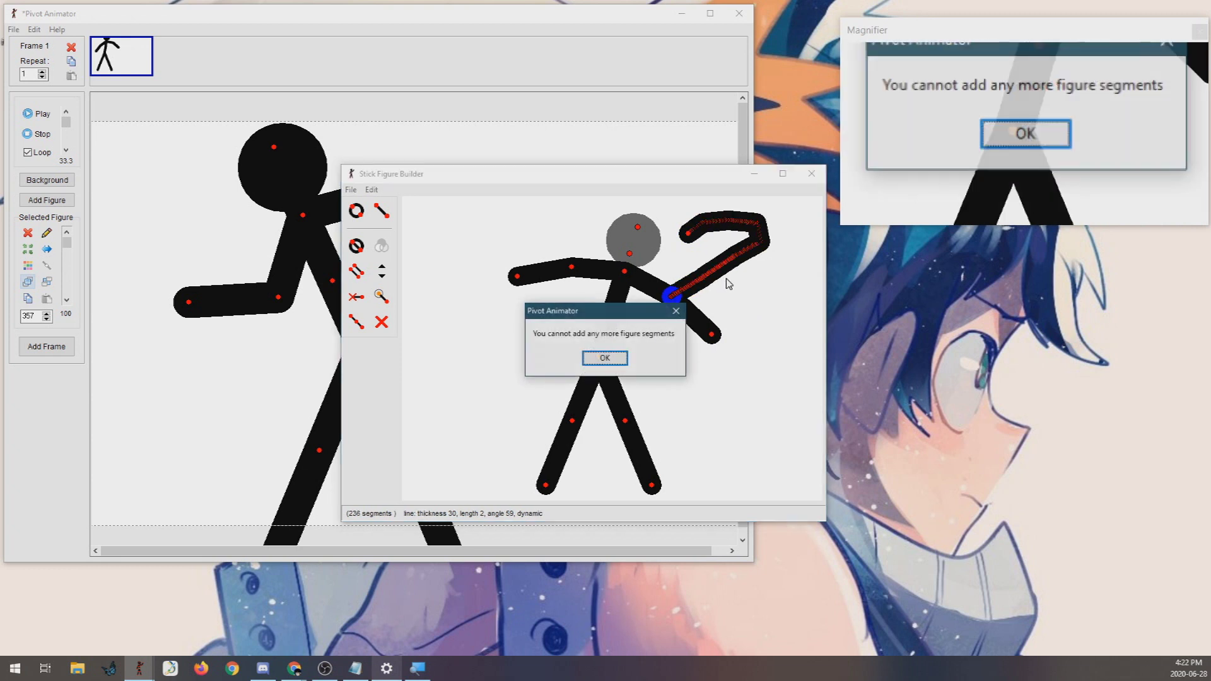
pyautogui.click(604, 359)
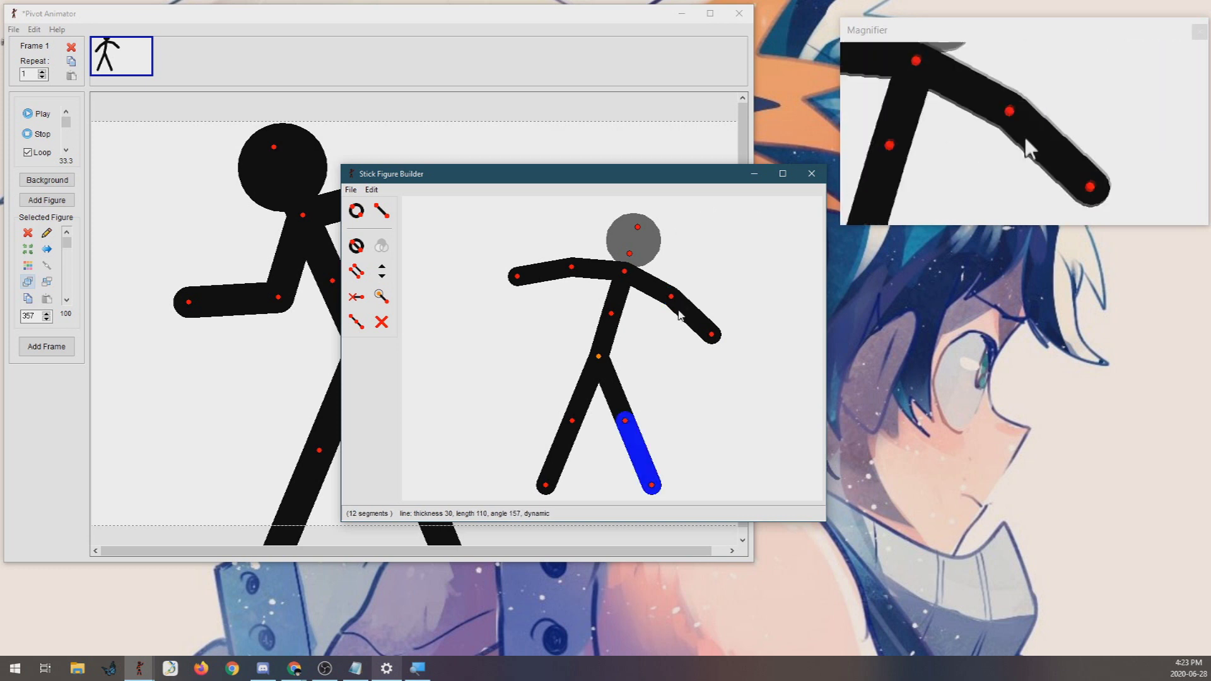
# Step: Pose the builder figure with an upright torso and head and its right-hand leg raised and bent at the knee
pyautogui.click(595, 314)
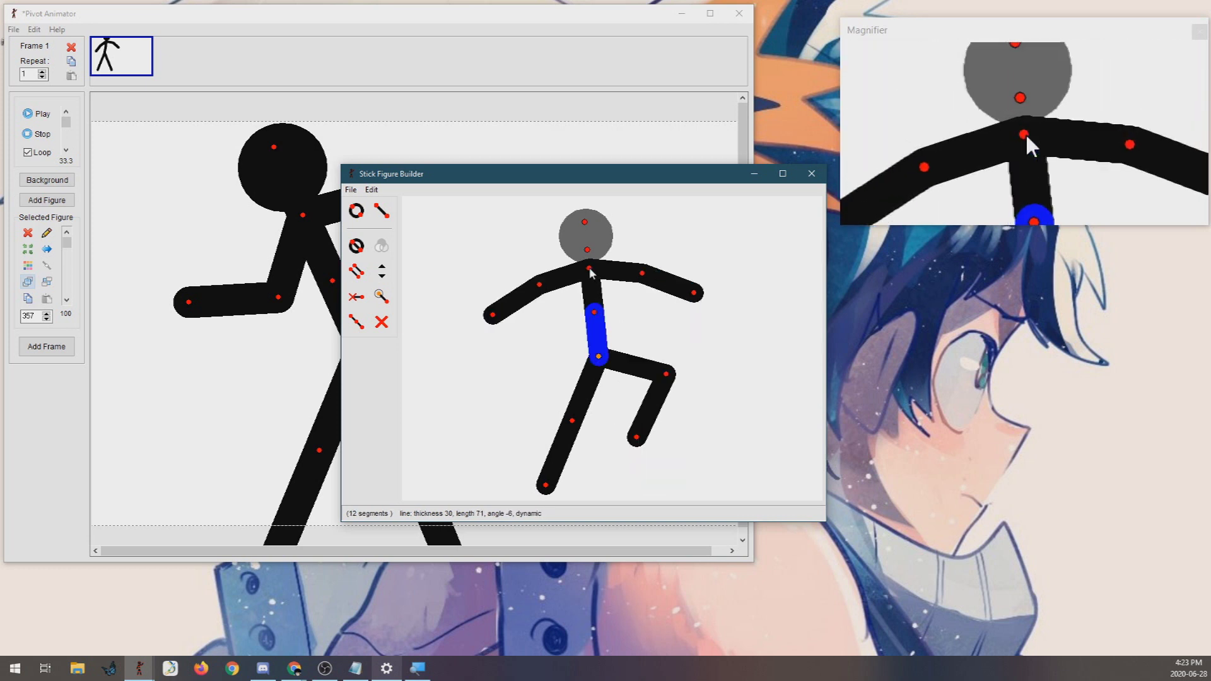
pyautogui.moveTo(590, 269); pyautogui.dragTo(602, 226)
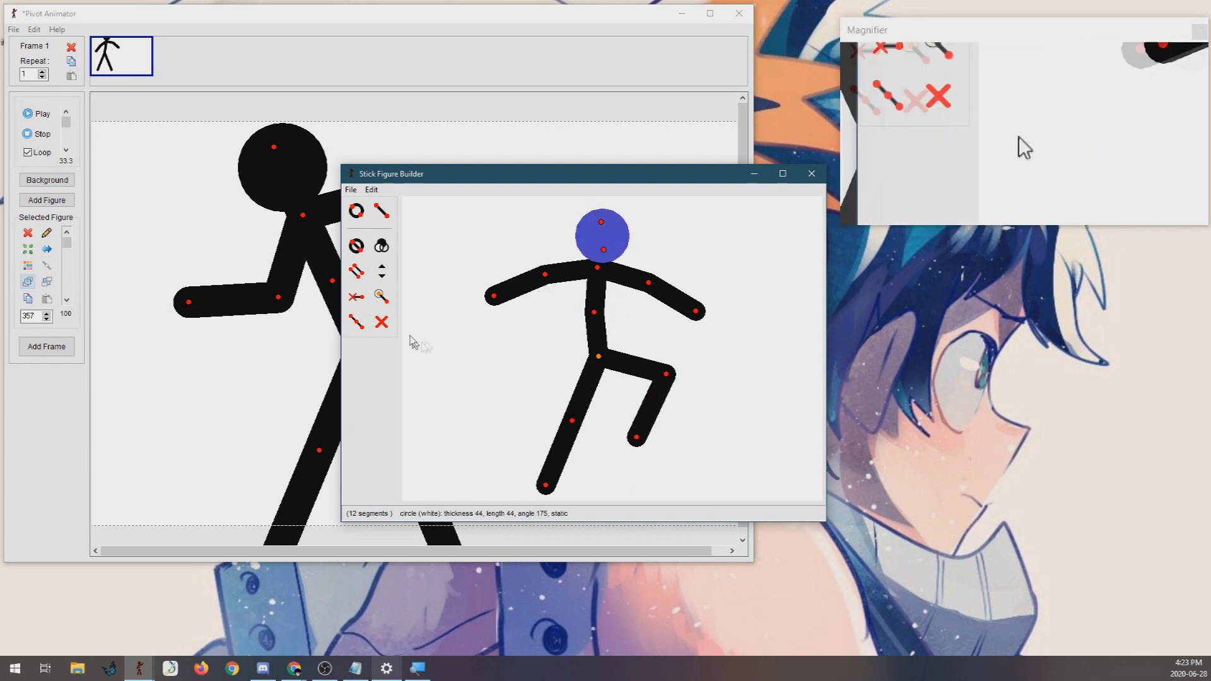
# Step: Attach a circle about 79 long to the right-hand elbow, and undo the addition
pyautogui.click(358, 211)
pyautogui.click(649, 282)
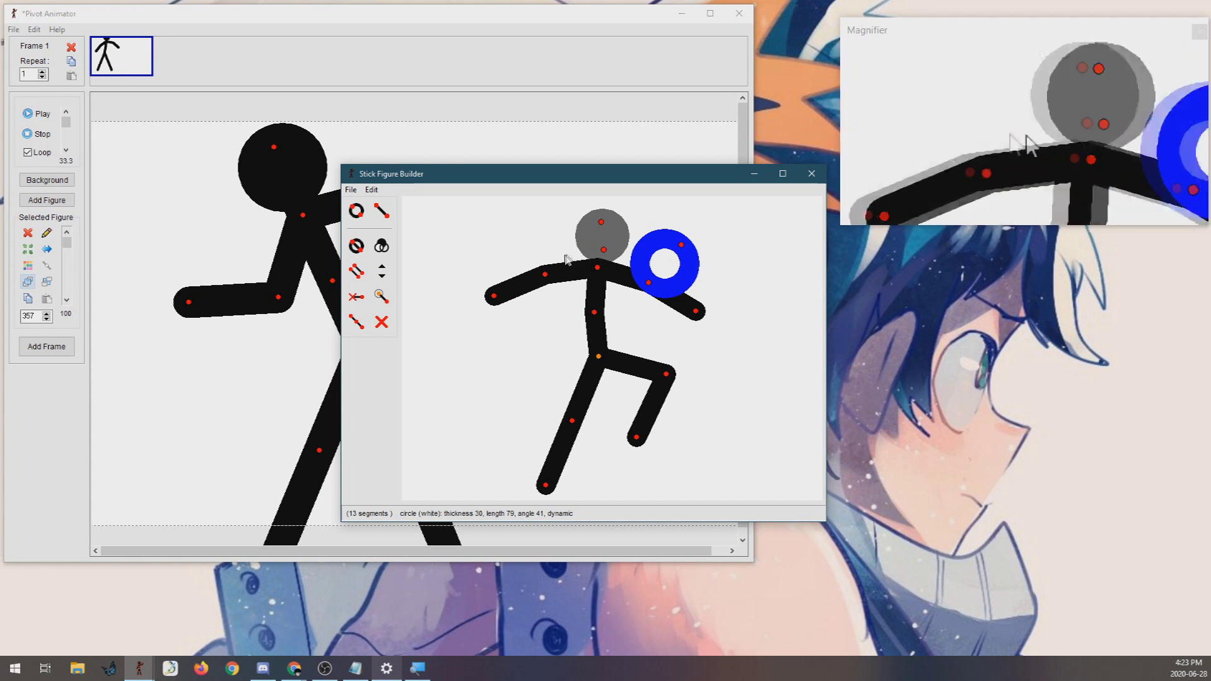
pyautogui.hotkey('ctrl', 'z')
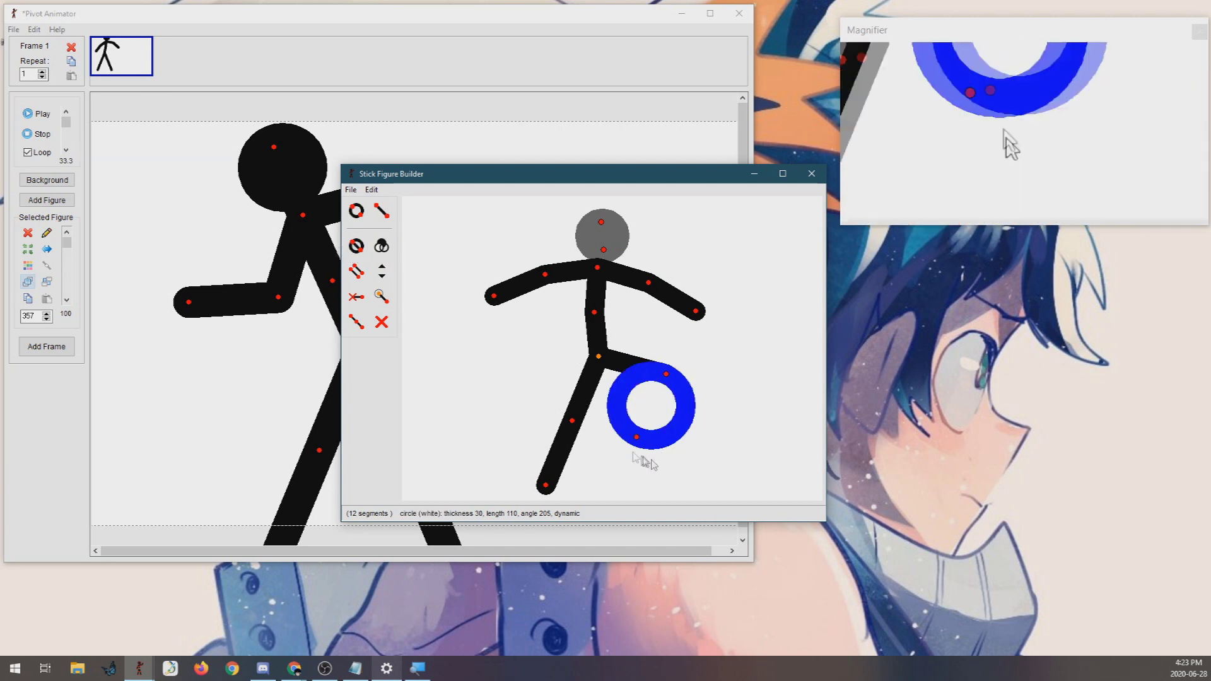
# Step: Swing the right-hand leg's circle segment up against the hip and set the circle to filled
pyautogui.moveTo(637, 437); pyautogui.dragTo(596, 367)
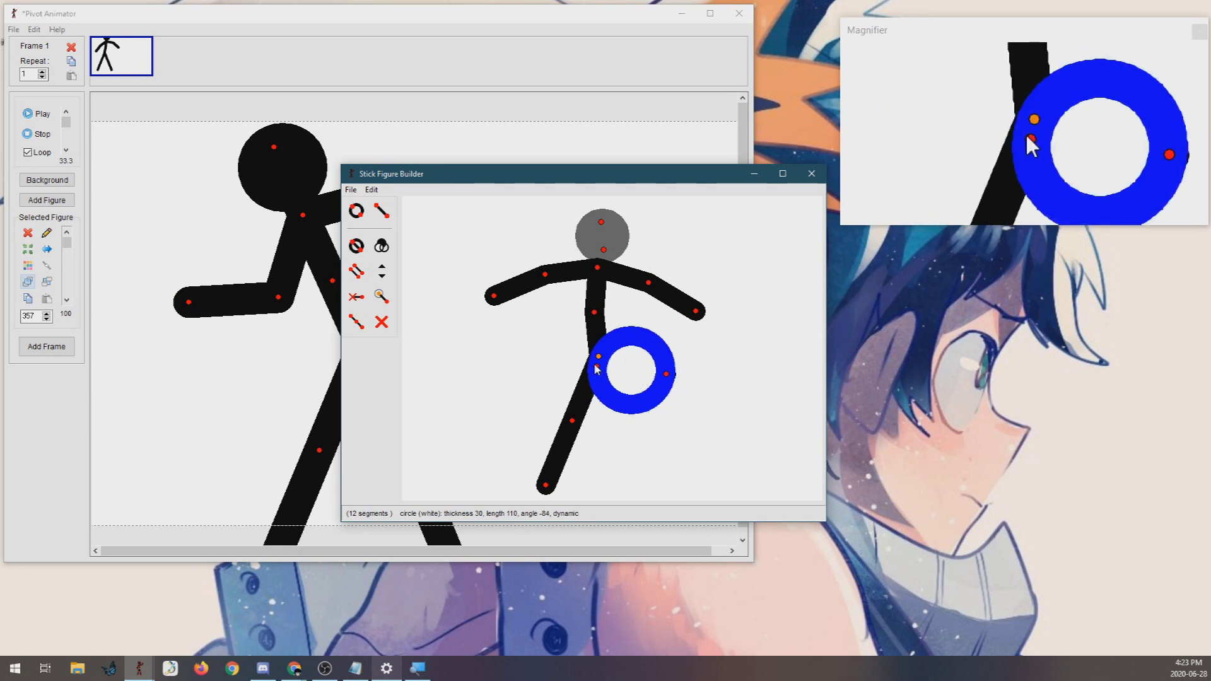
pyautogui.moveTo(596, 366); pyautogui.dragTo(531, 332)
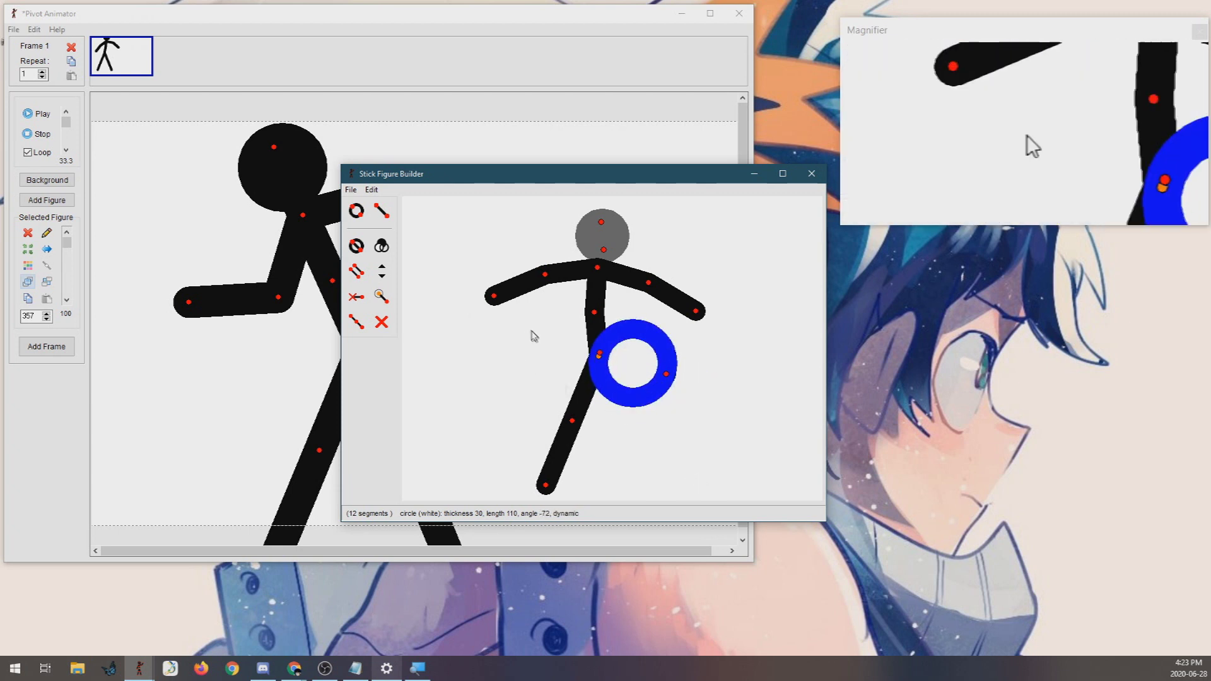
pyautogui.click(356, 246)
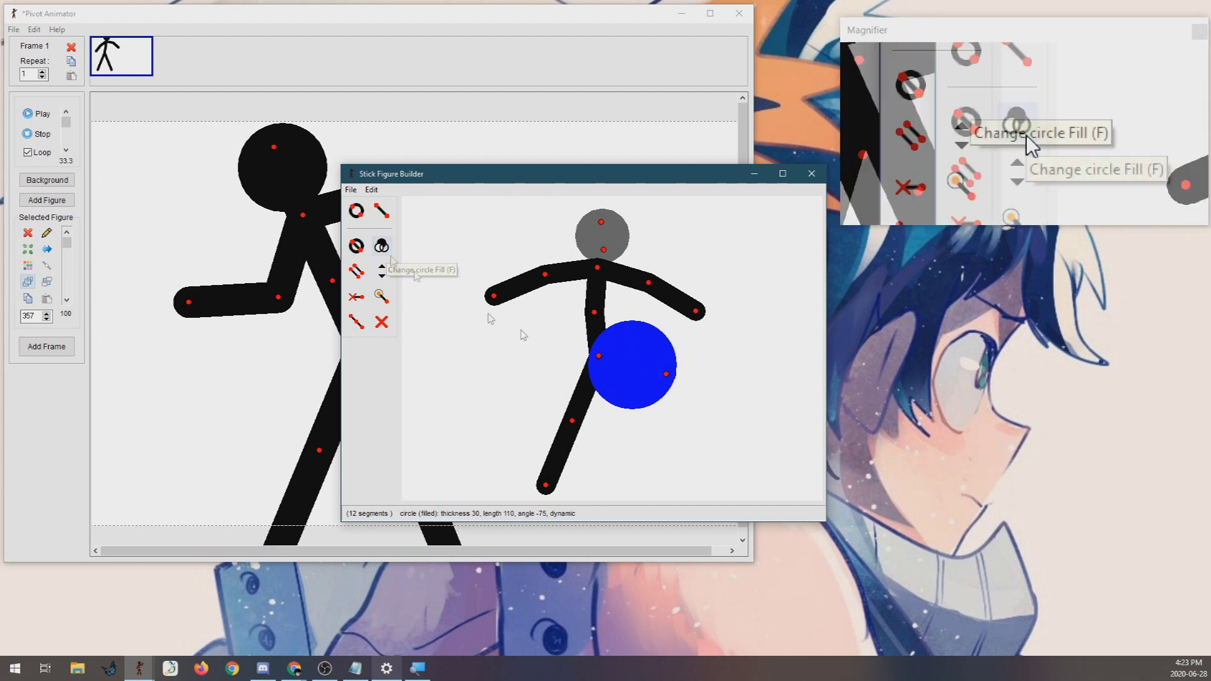
pyautogui.moveTo(601, 361)
pyautogui.mouseDown()
pyautogui.moveTo(653, 353)
pyautogui.moveTo(599, 356)
pyautogui.mouseUp()
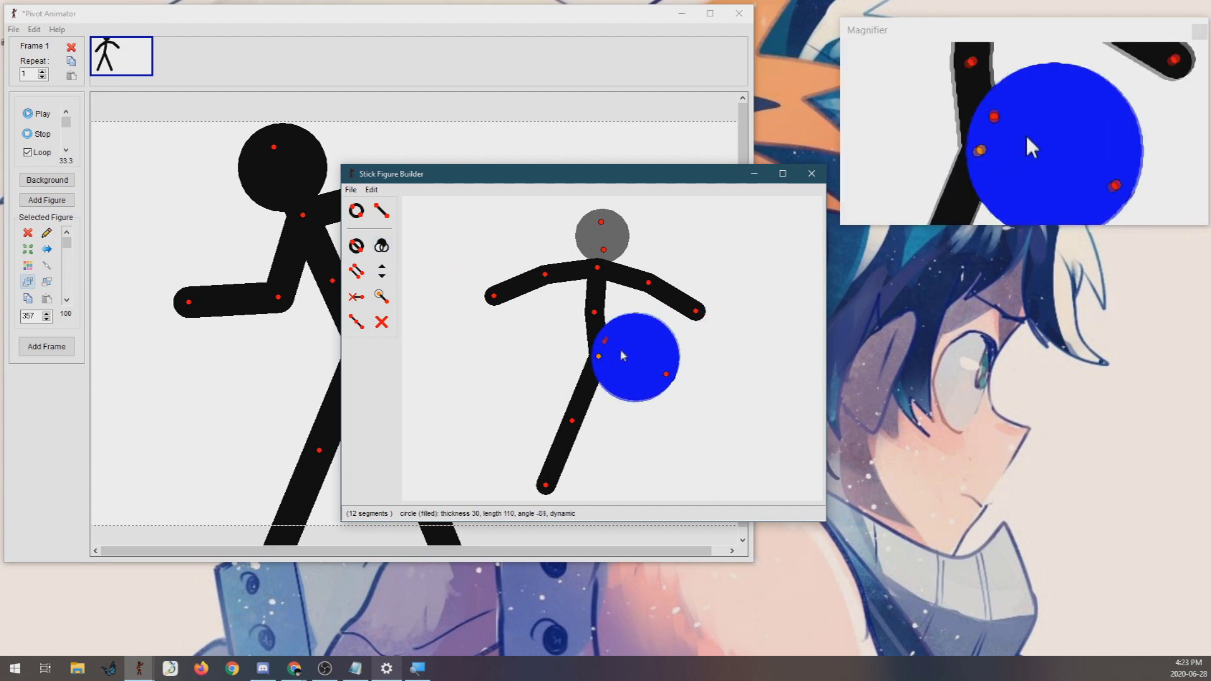
# Step: Set the right-hand leg's circle segment to a clear fill and swing it back below the knee
pyautogui.click(596, 303)
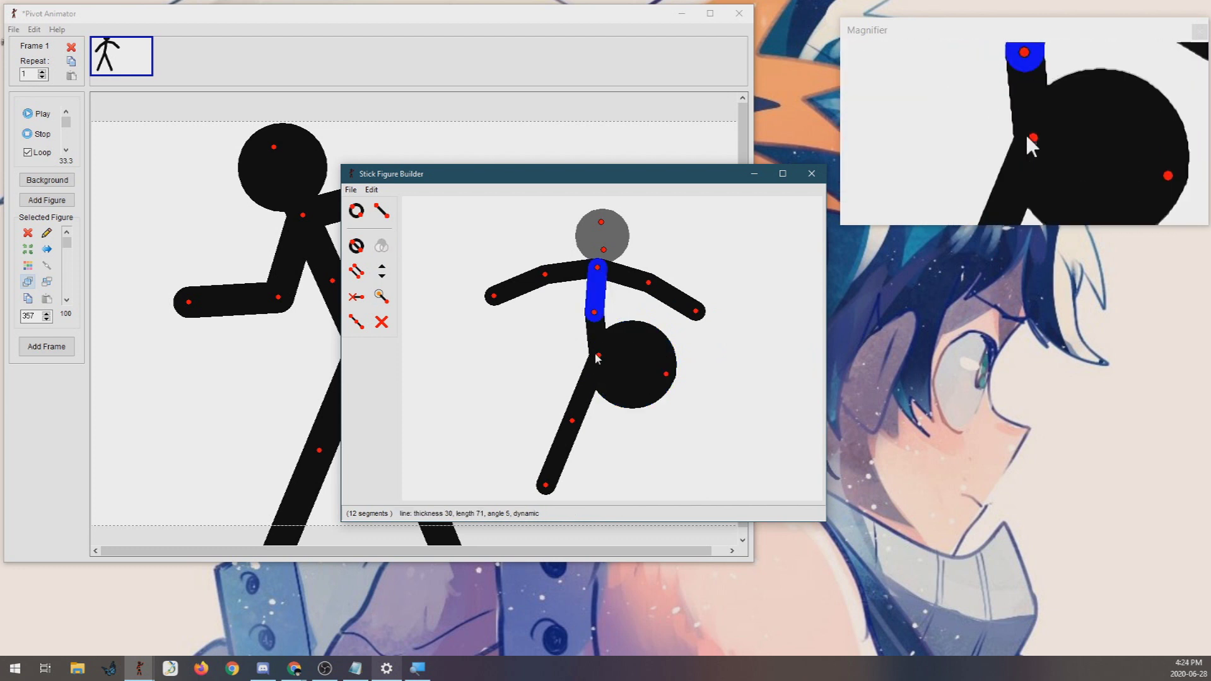
pyautogui.click(634, 352)
pyautogui.click(381, 246)
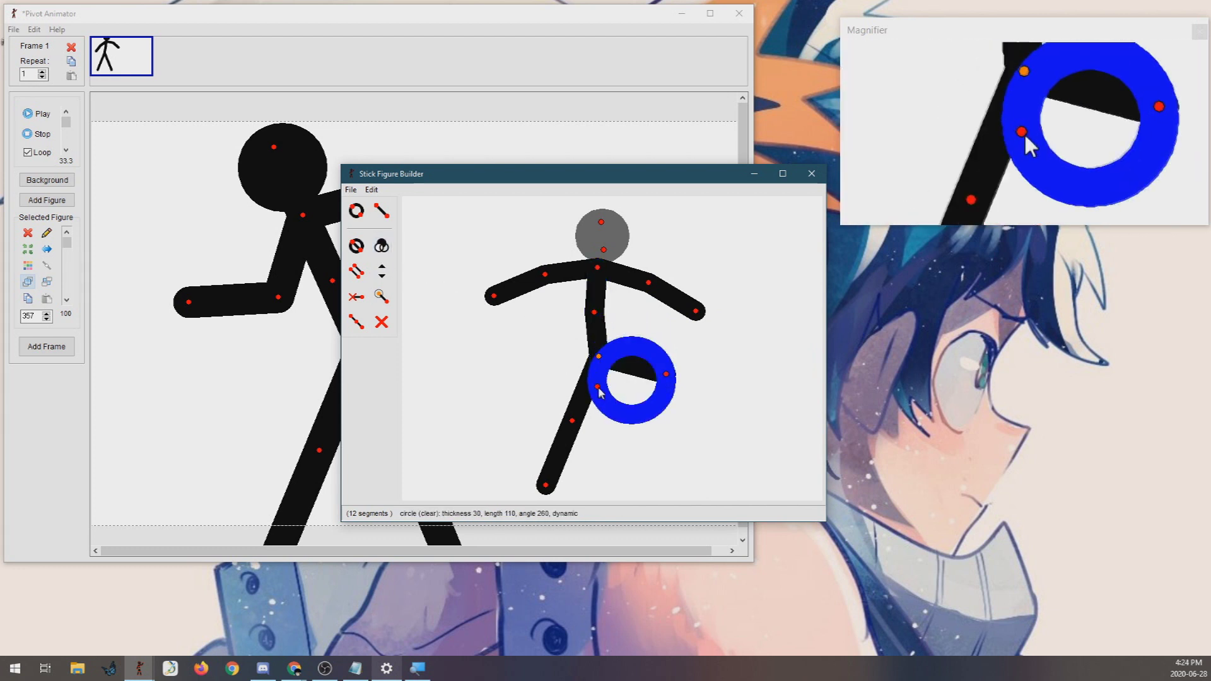
pyautogui.moveTo(597, 386); pyautogui.dragTo(674, 454)
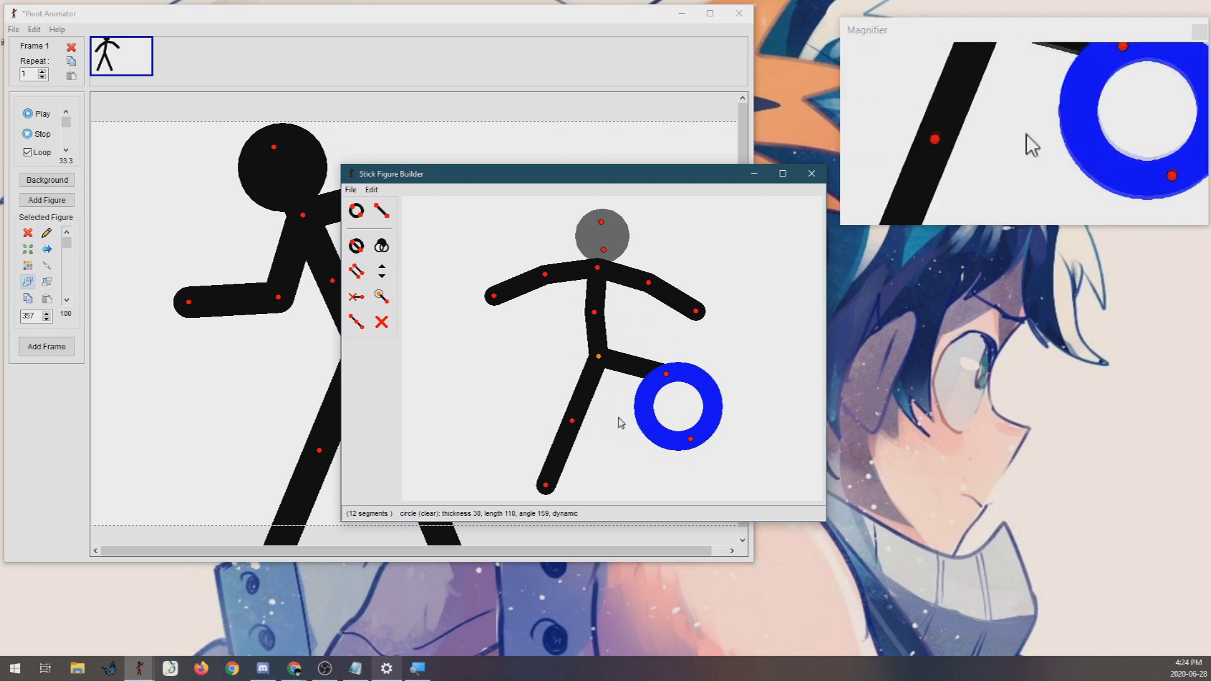
# Step: Lower the right-hand leg into a slightly bent standing pose and restore its circle segment to a line
pyautogui.moveTo(666, 374); pyautogui.dragTo(642, 411)
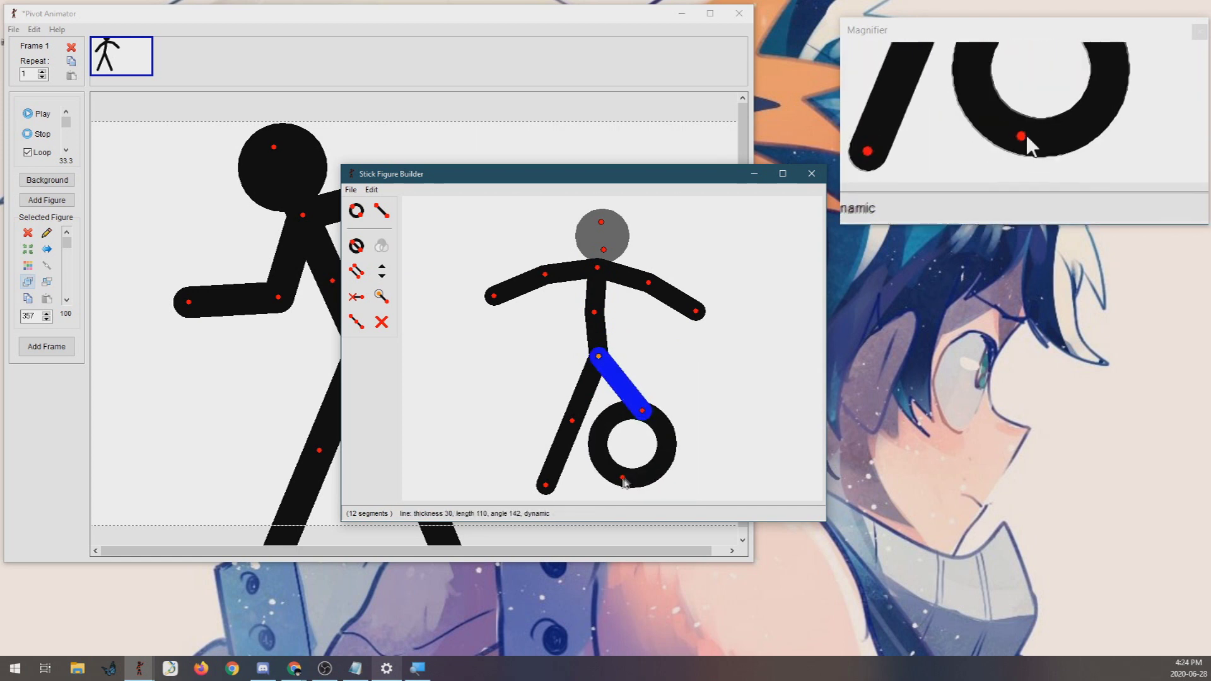
pyautogui.moveTo(624, 476); pyautogui.dragTo(658, 477)
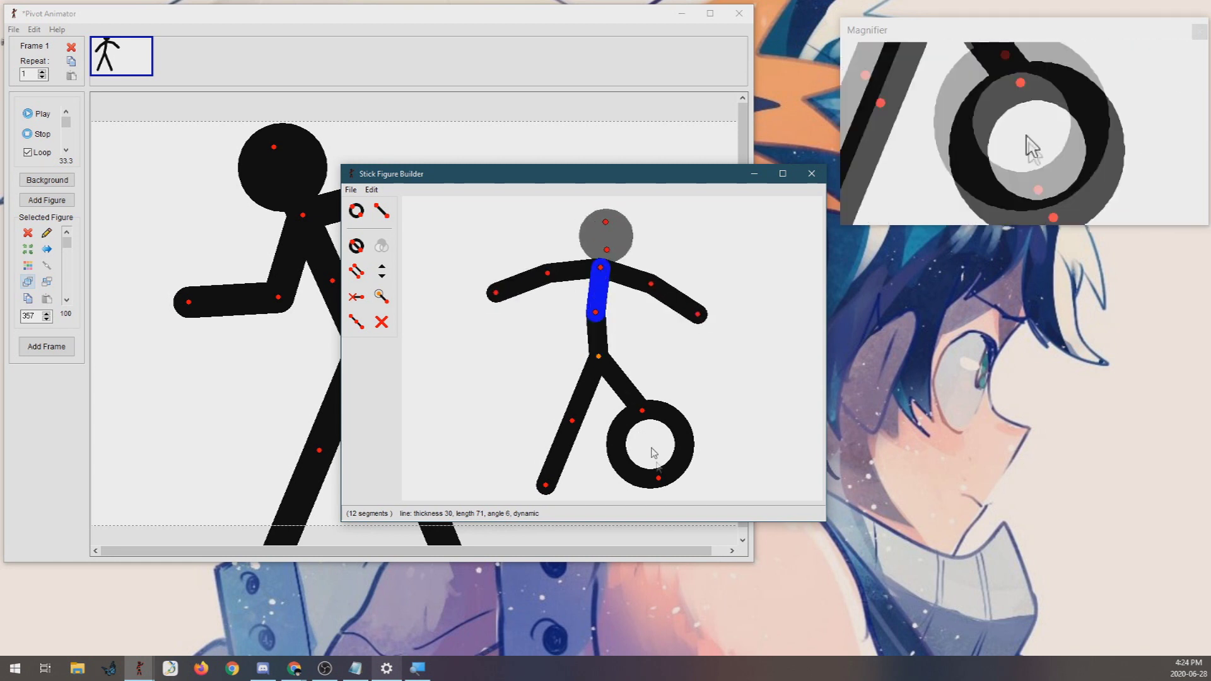
pyautogui.click(656, 476)
pyautogui.hotkey('ctrl', 'z')
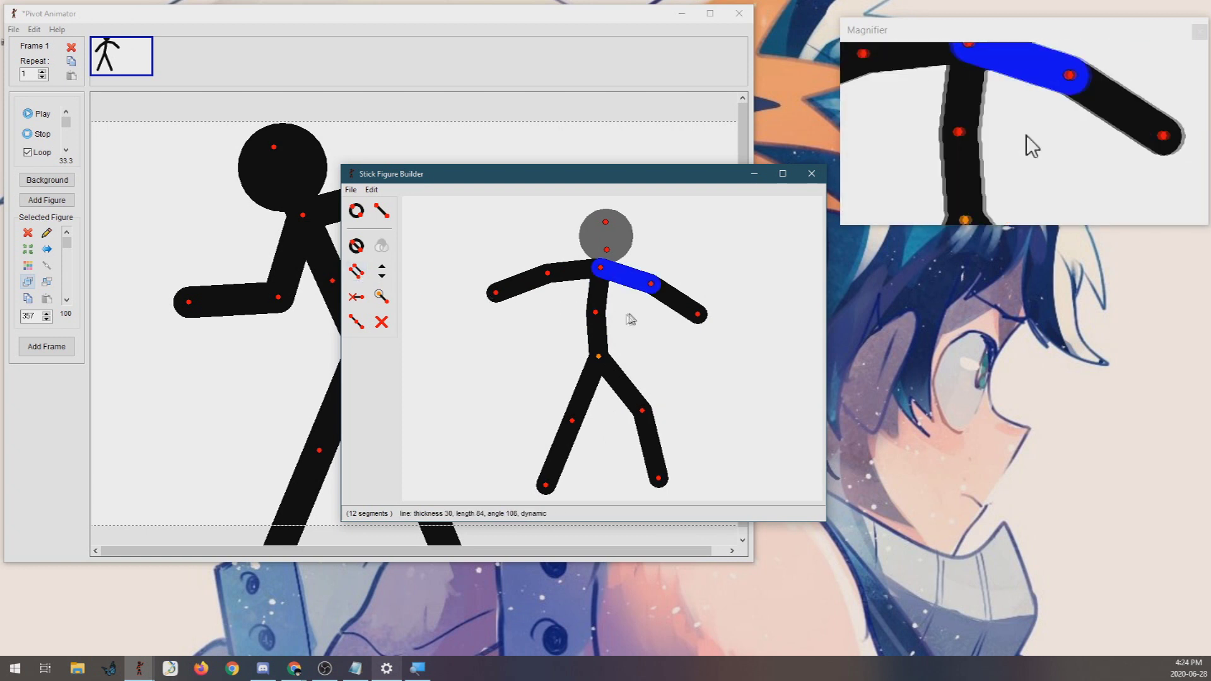
# Step: Attach a duplicate of the right-hand lower leg to the right-hand elbow, and undo the addition
pyautogui.click(359, 276)
pyautogui.click(597, 315)
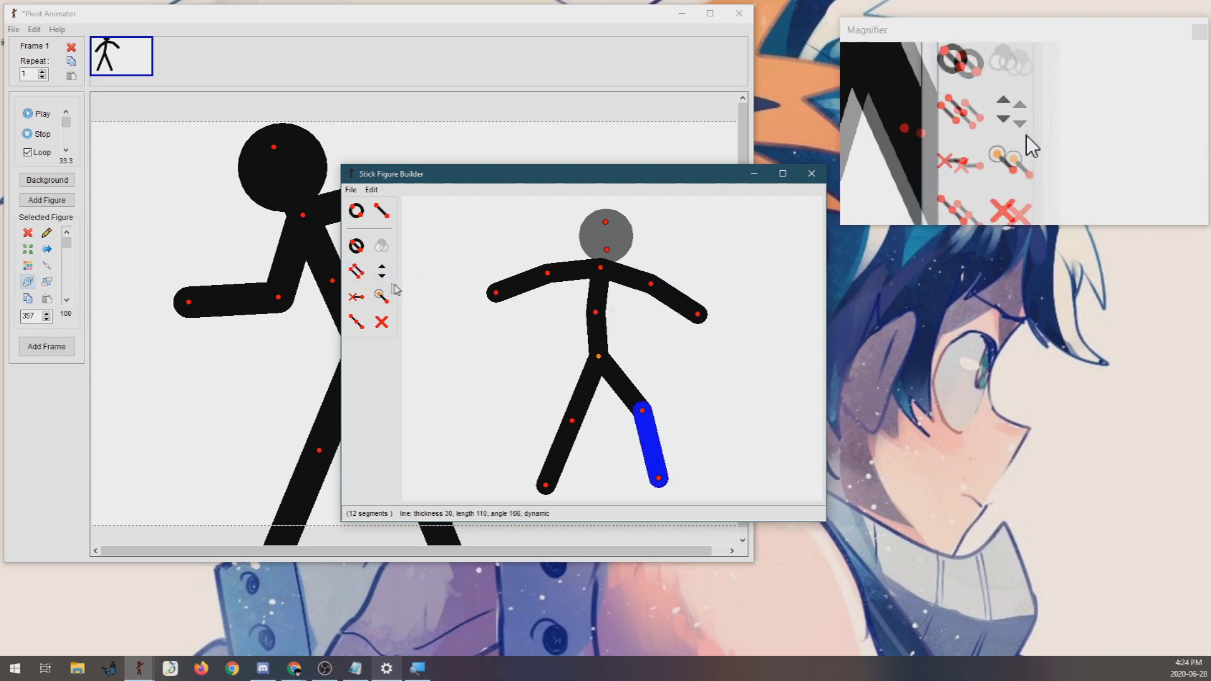
pyautogui.click(358, 275)
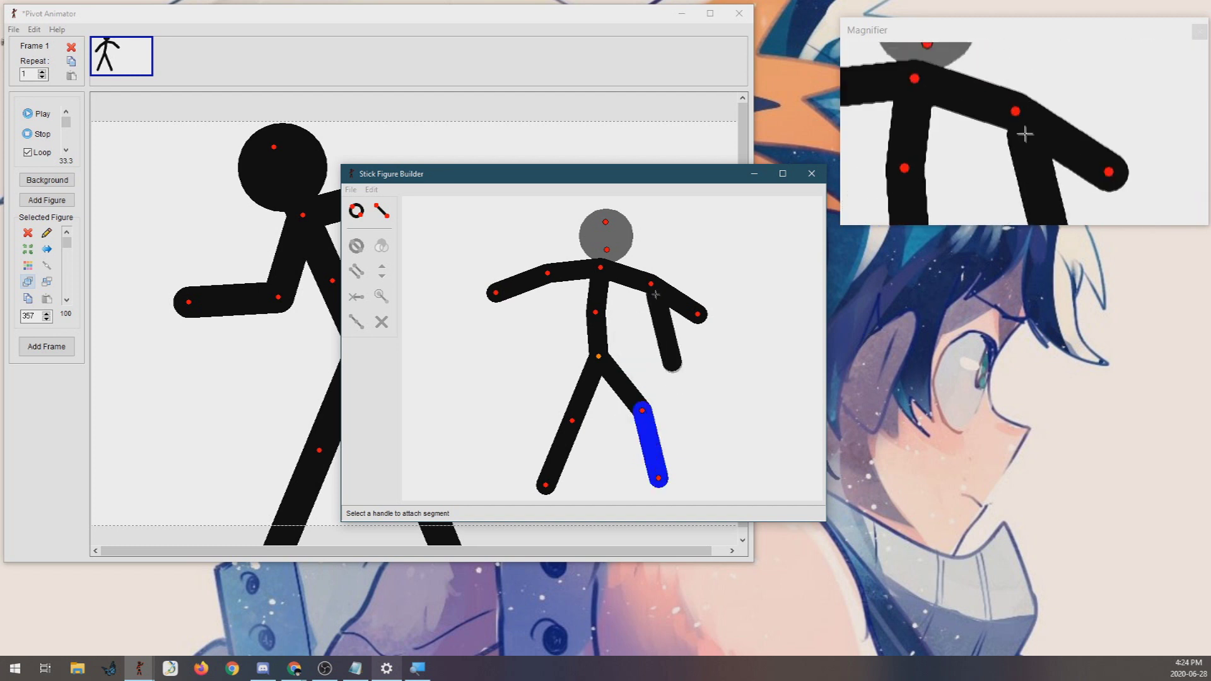
pyautogui.click(651, 284)
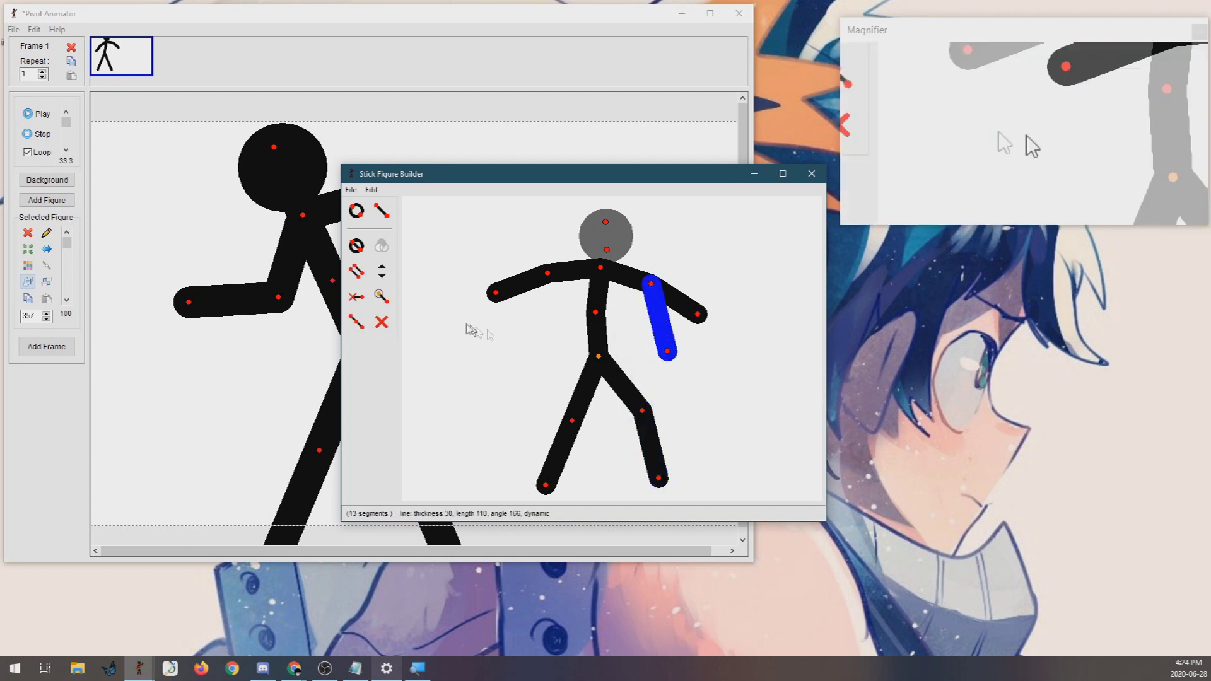
pyautogui.hotkey('ctrl', 'z')
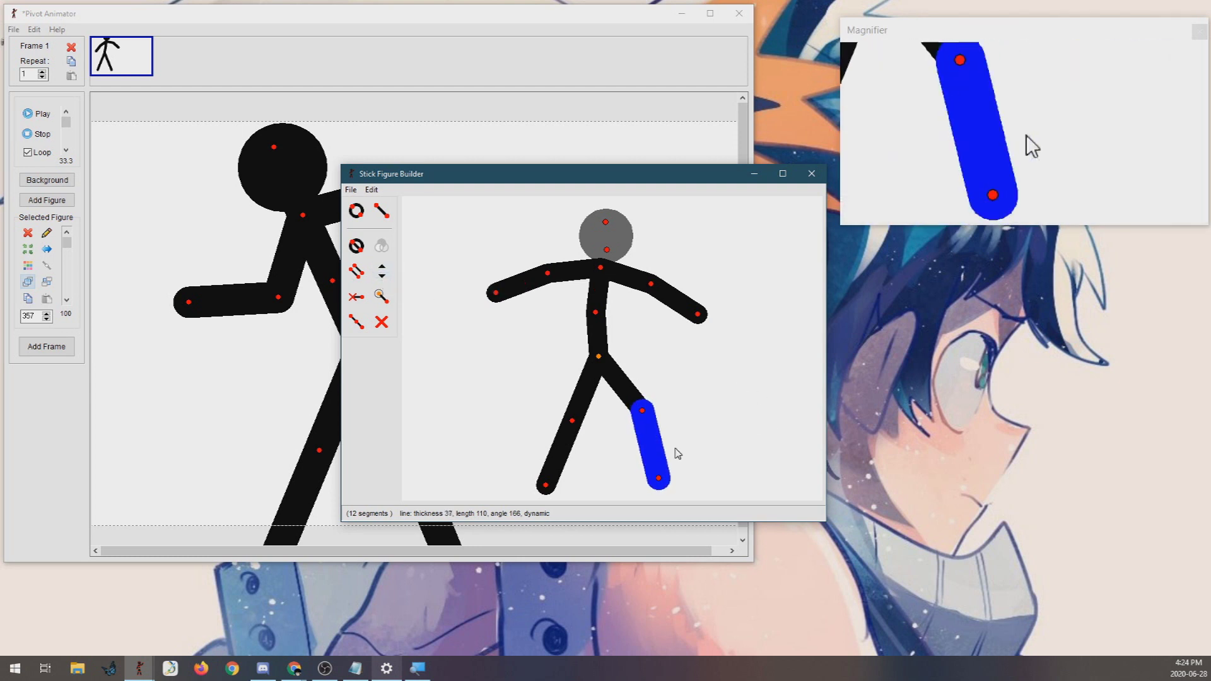
# Step: Try adjusting the right-hand lower leg's thickness and deleting the segment, and undo the deletion
pyautogui.scroll(-2, 675, 451)
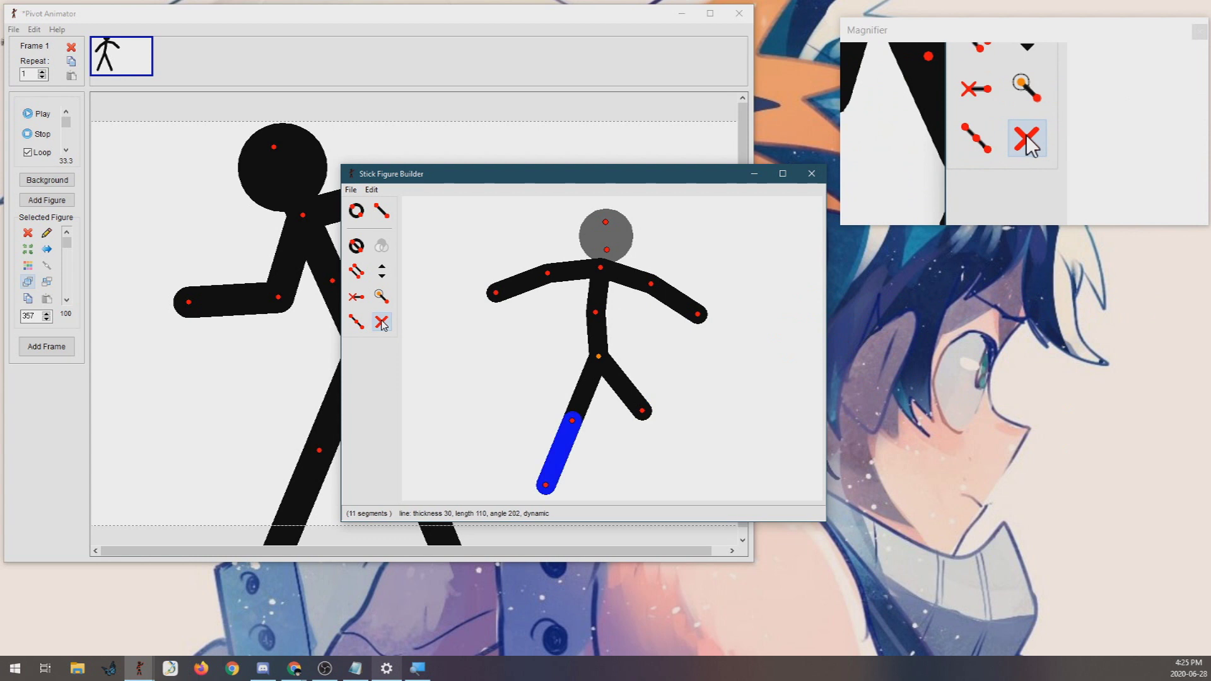
pyautogui.hotkey('ctrl', 'z')
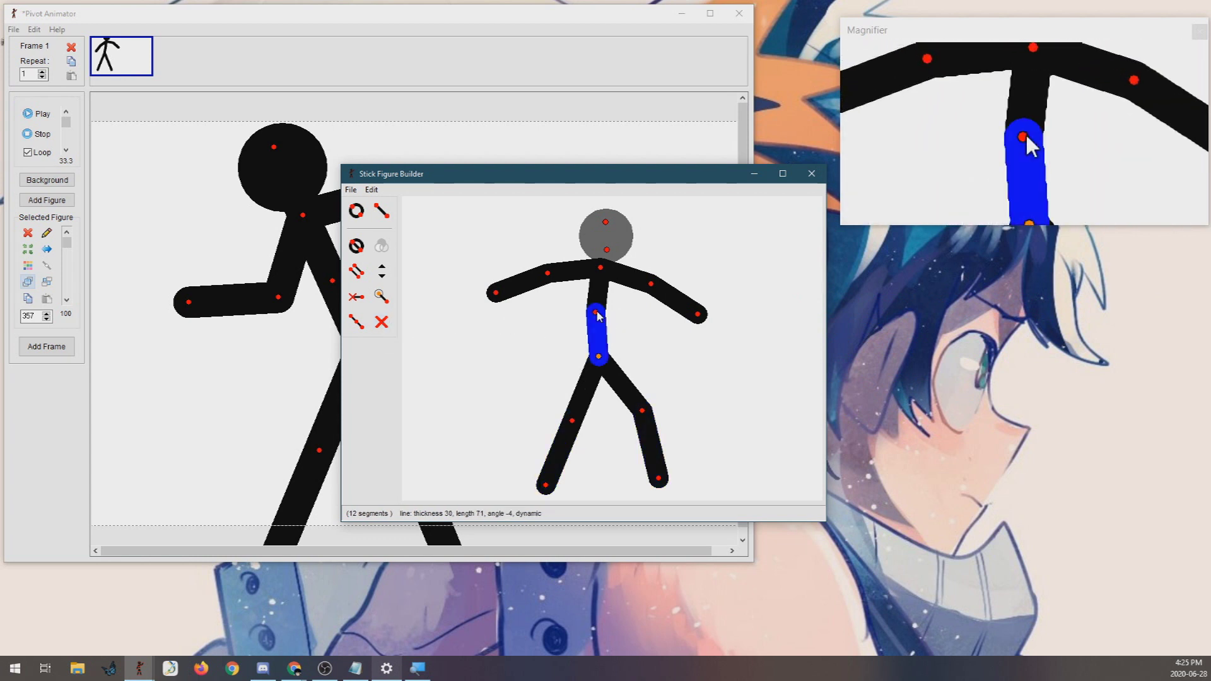
# Step: Tilt the lower torso segment to either side about the hip, and undo the last tilt
pyautogui.moveTo(598, 316)
pyautogui.mouseDown()
pyautogui.moveTo(634, 344)
pyautogui.moveTo(609, 318)
pyautogui.mouseUp()
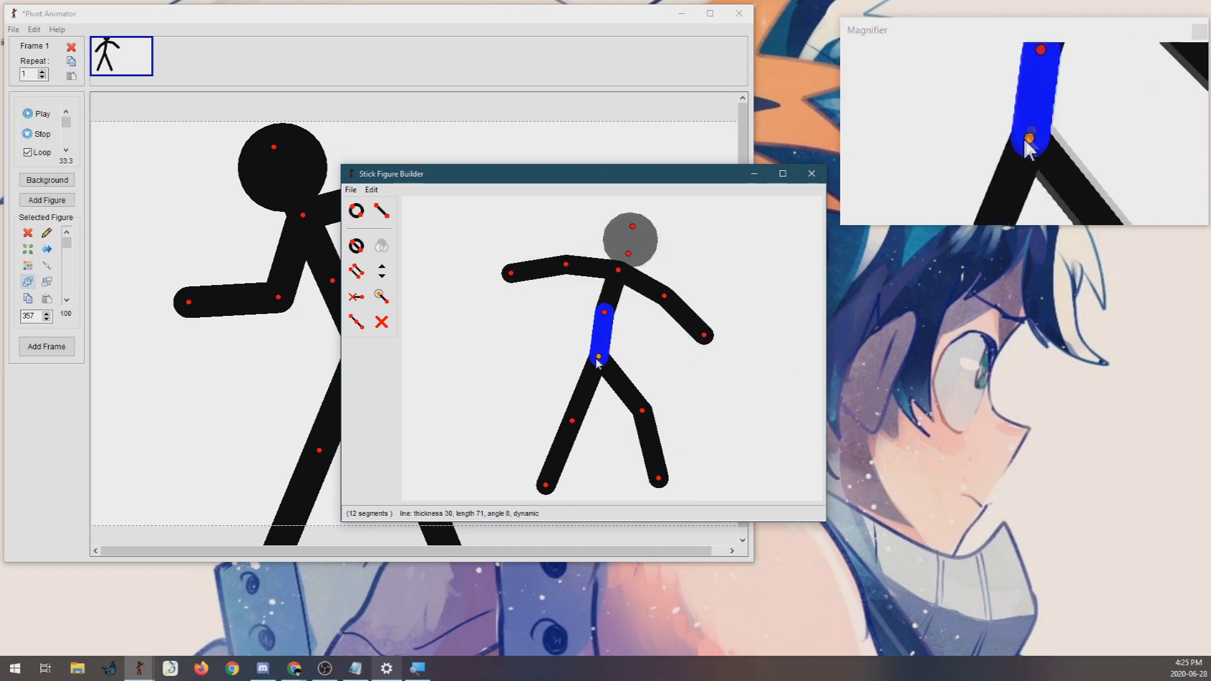
pyautogui.moveTo(605, 317); pyautogui.dragTo(583, 314)
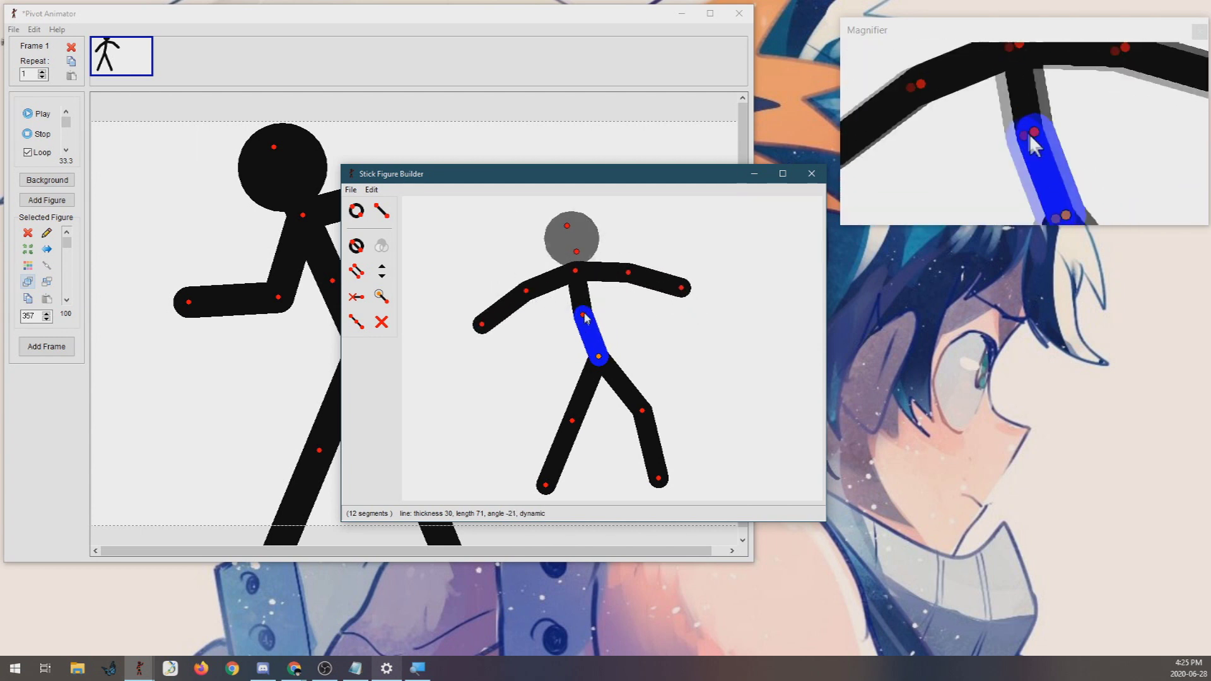
pyautogui.moveTo(585, 315)
pyautogui.mouseDown()
pyautogui.moveTo(615, 328)
pyautogui.moveTo(588, 314)
pyautogui.mouseUp()
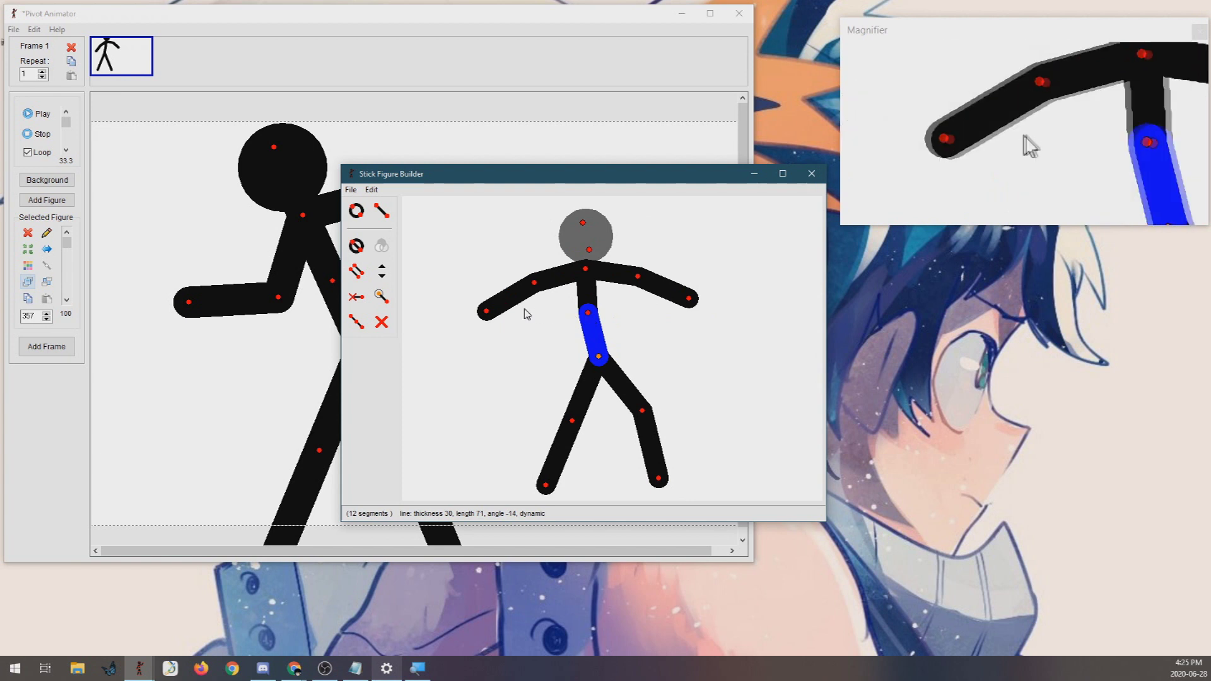
pyautogui.hotkey('ctrl', 'z')
# Step: Attach a duplicate of the whole upper-body branch at the hip, and delete the duplicate
pyautogui.press('d')
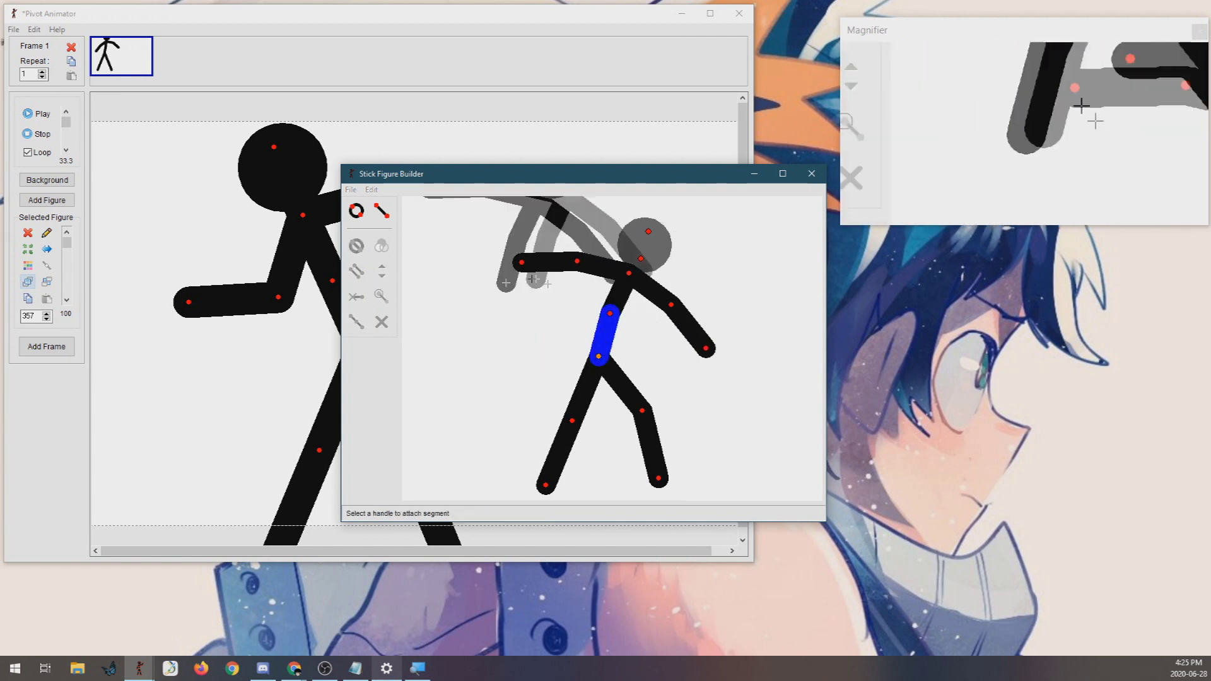
pyautogui.click(600, 359)
pyautogui.moveTo(609, 314); pyautogui.dragTo(635, 354)
pyautogui.press('Delete')
# Step: Lean the lower torso to an angle of about 33, and try a mirrored duplicate of it at the hip, undoing the addition
pyautogui.moveTo(610, 314); pyautogui.dragTo(620, 315)
pyautogui.press('d')
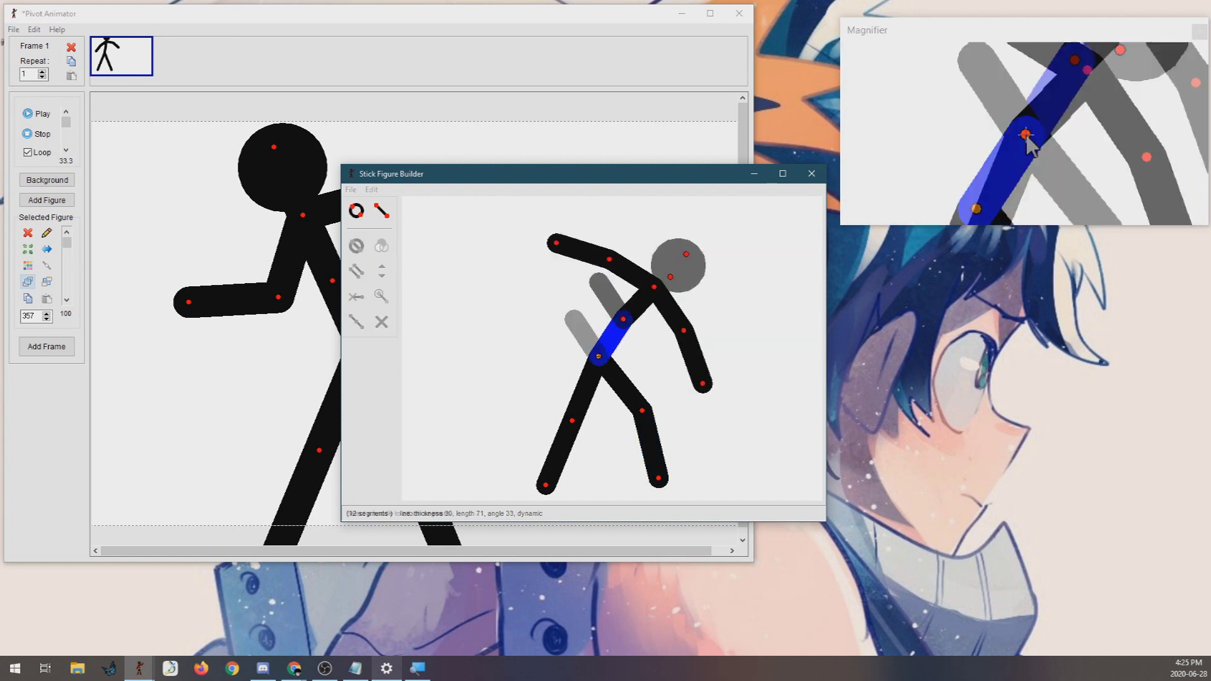
pyautogui.click(598, 357)
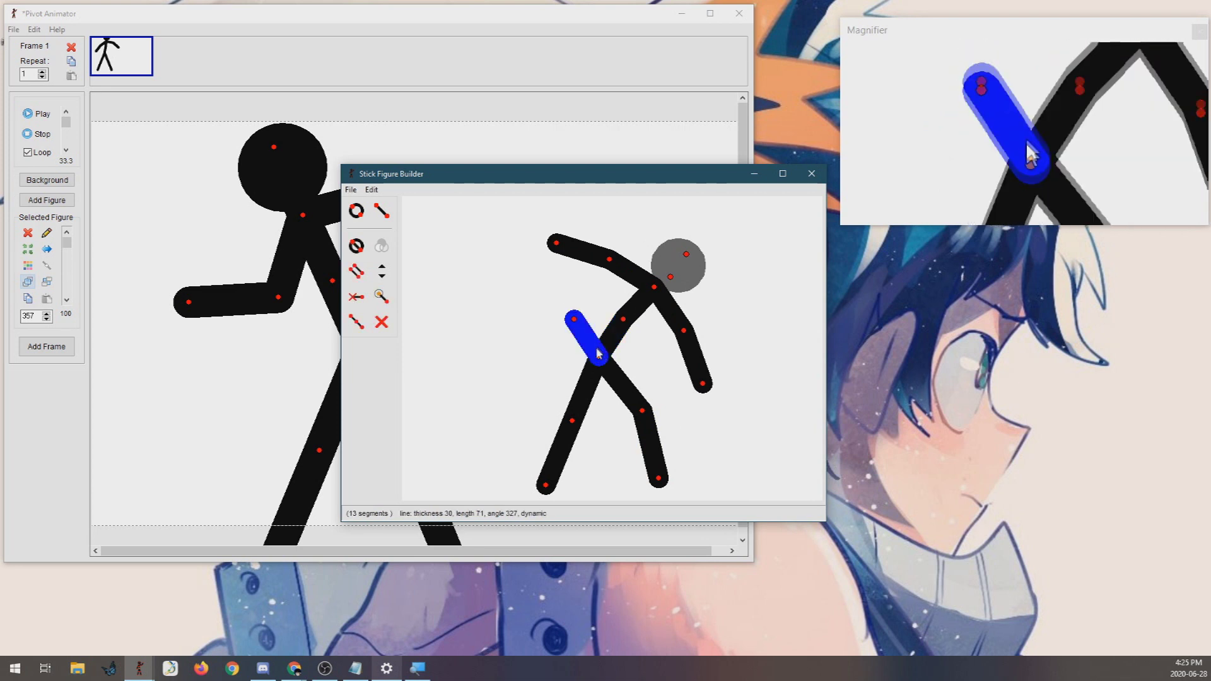
pyautogui.hotkey('ctrl', 'z')
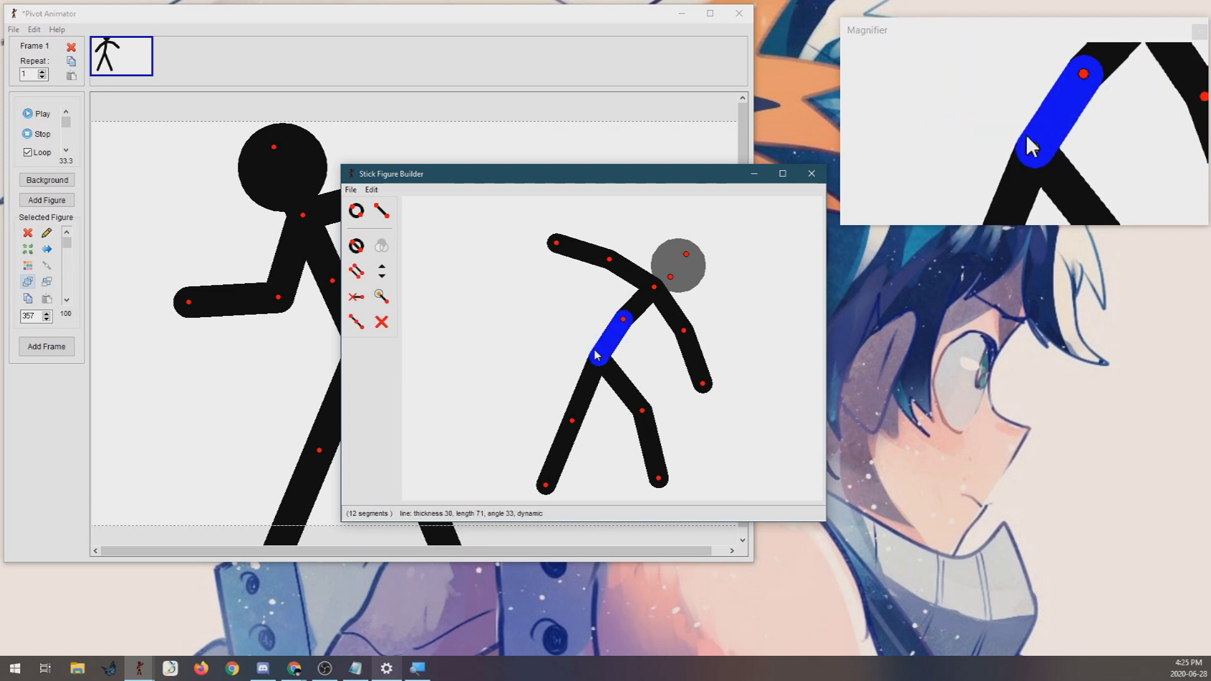
pyautogui.hotkey('ctrl', 'z')
pyautogui.hotkey('ctrl', 'z')
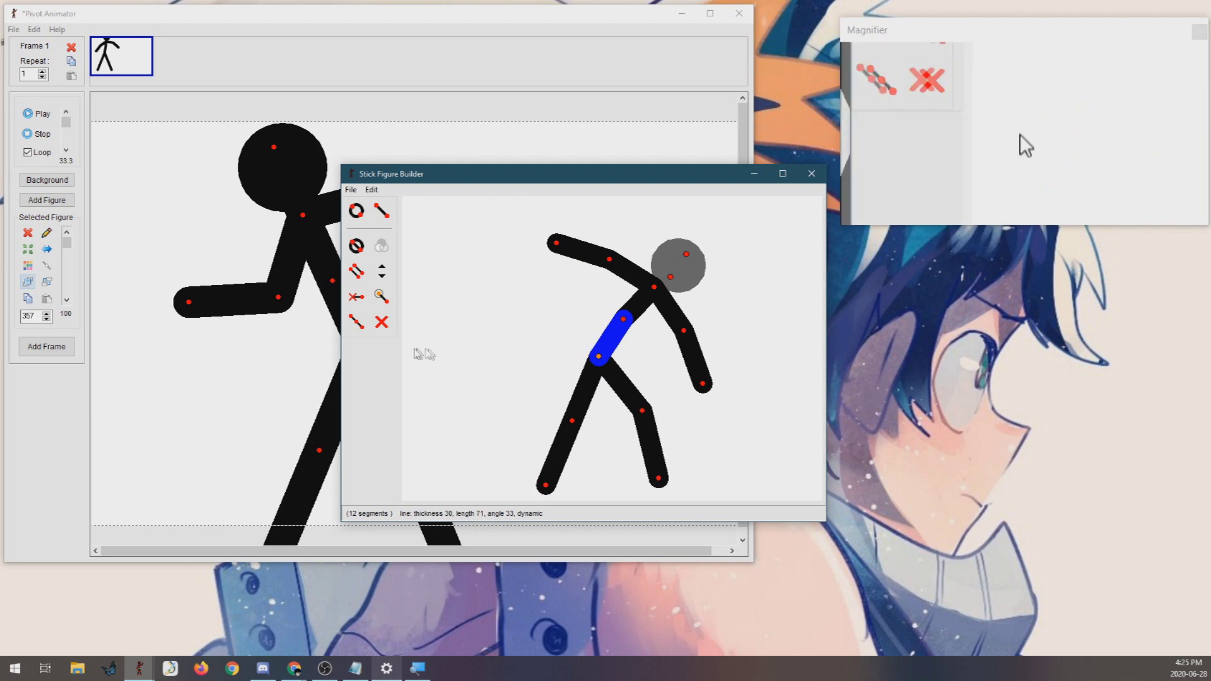
# Step: Try splitting the lower torso segment and deleting it with the attached upper body, undoing each change
pyautogui.click(356, 322)
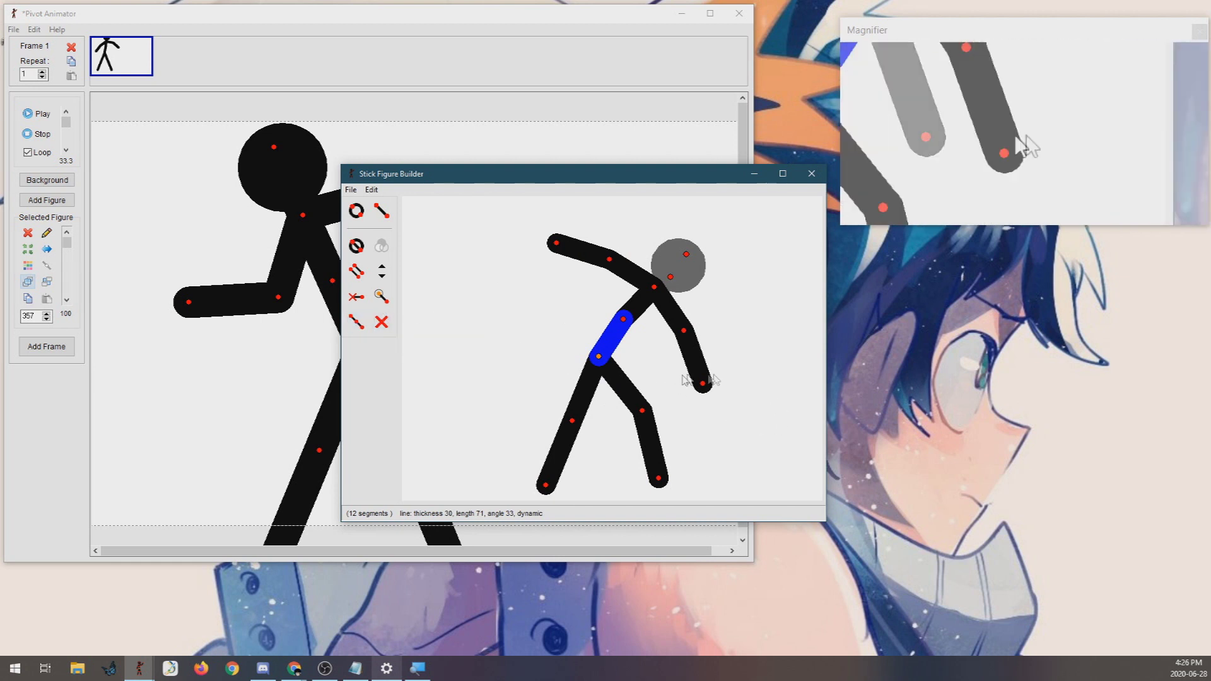
pyautogui.hotkey('ctrl', 'z')
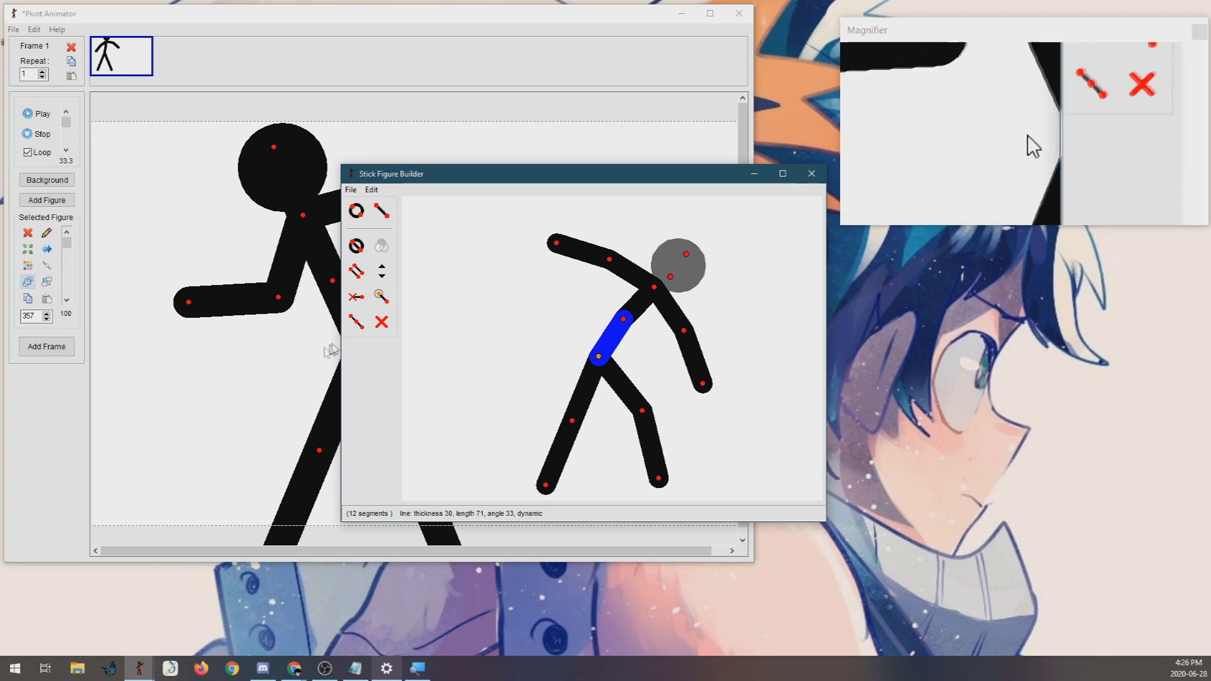
pyautogui.press('Delete')
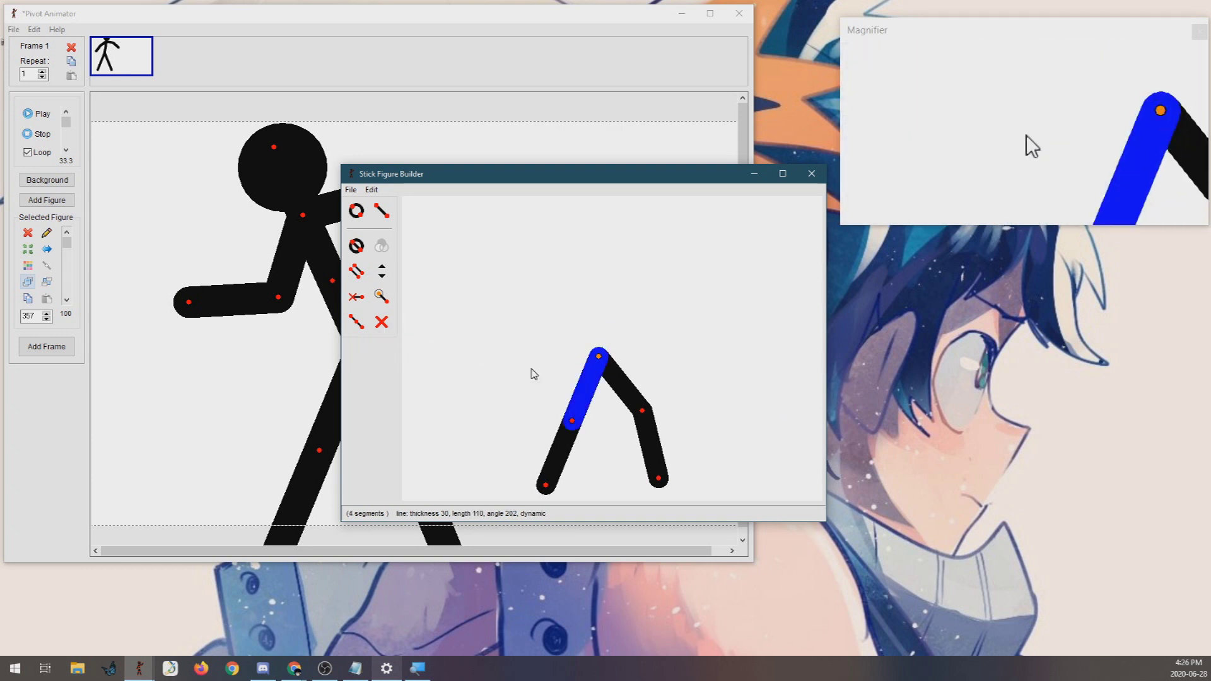
pyautogui.hotkey('ctrl', 'z')
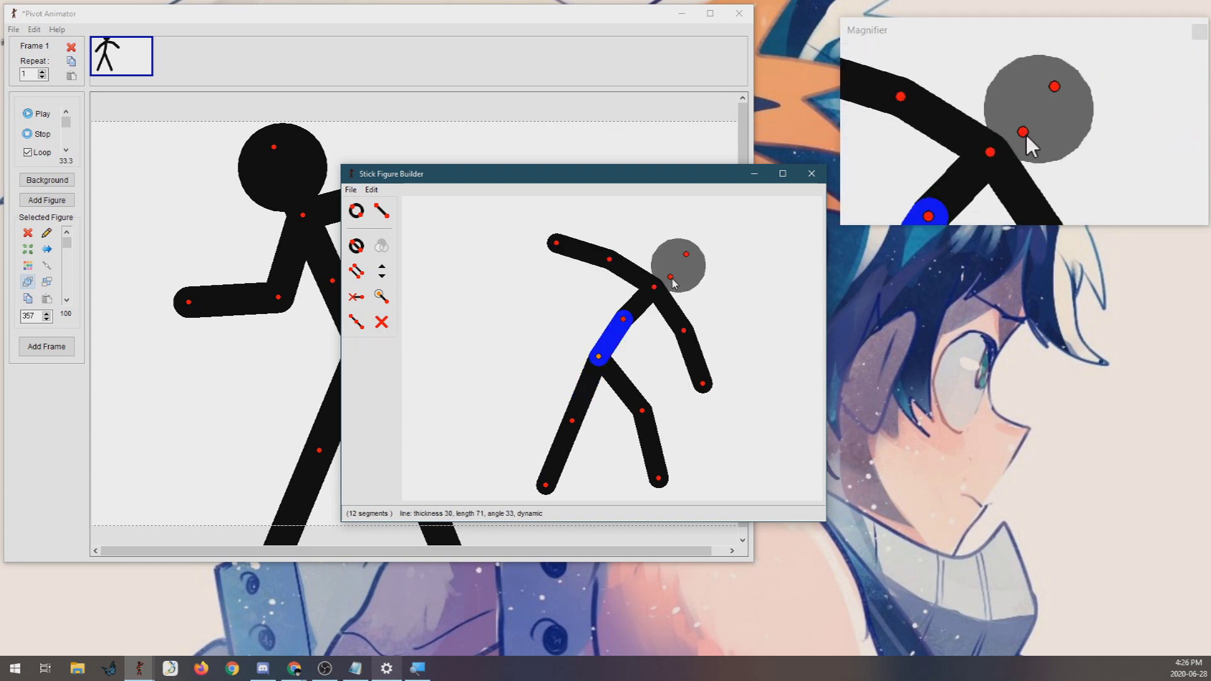
# Step: Move the Stick Figure Builder window slightly and turn on Edit Mode
pyautogui.moveTo(641, 179)
pyautogui.mouseDown()
pyautogui.moveTo(660, 178)
pyautogui.moveTo(622, 182)
pyautogui.mouseUp()
pyautogui.click(351, 193)
pyautogui.click(374, 254)
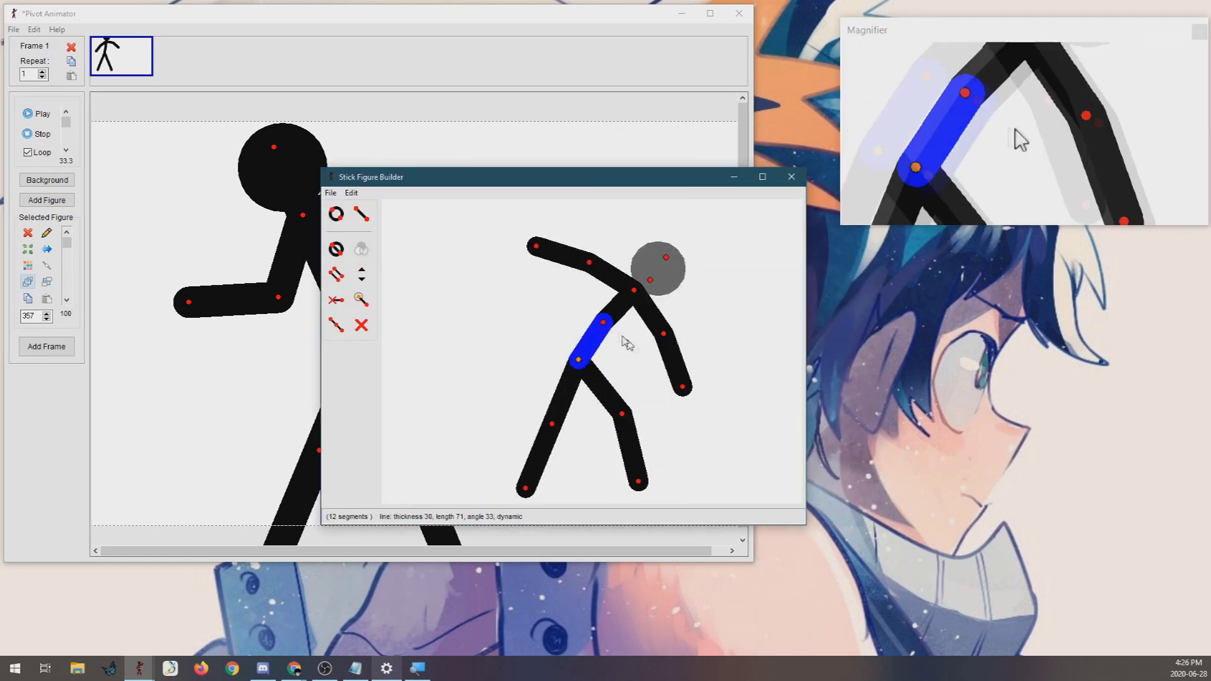
pyautogui.click(351, 193)
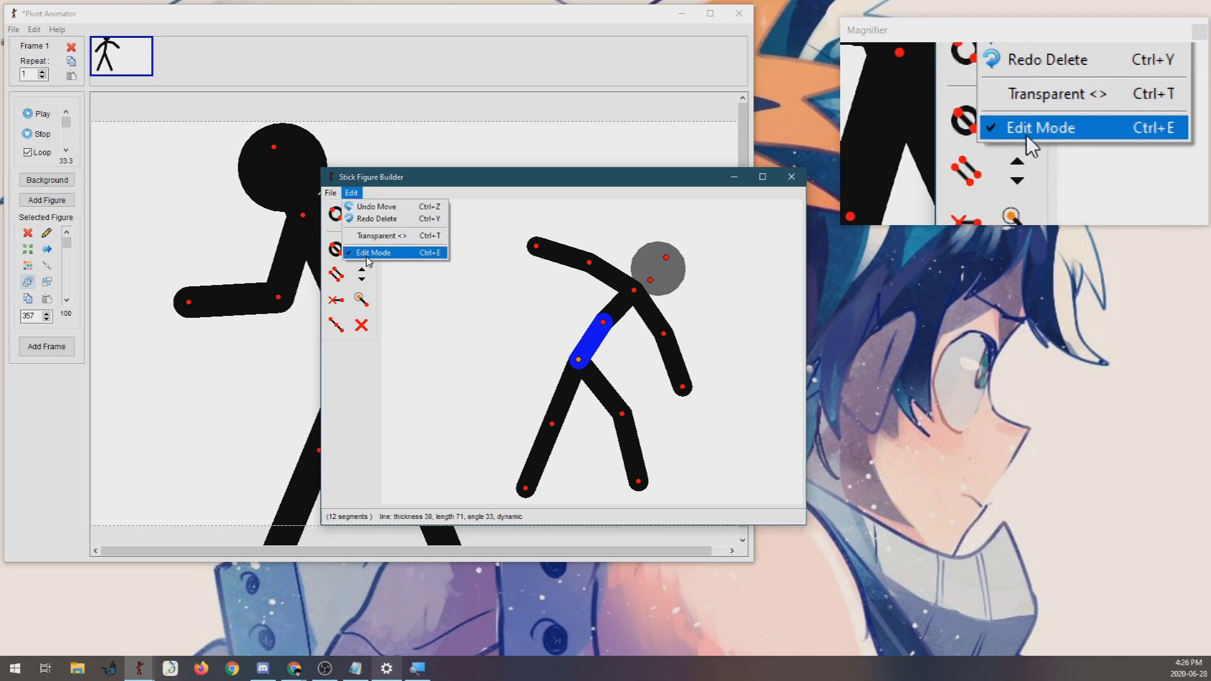
pyautogui.click(661, 378)
# Step: Stretch the lower torso segment to a length of about 243 while keeping the head and arms in place
pyautogui.moveTo(605, 327); pyautogui.dragTo(432, 311)
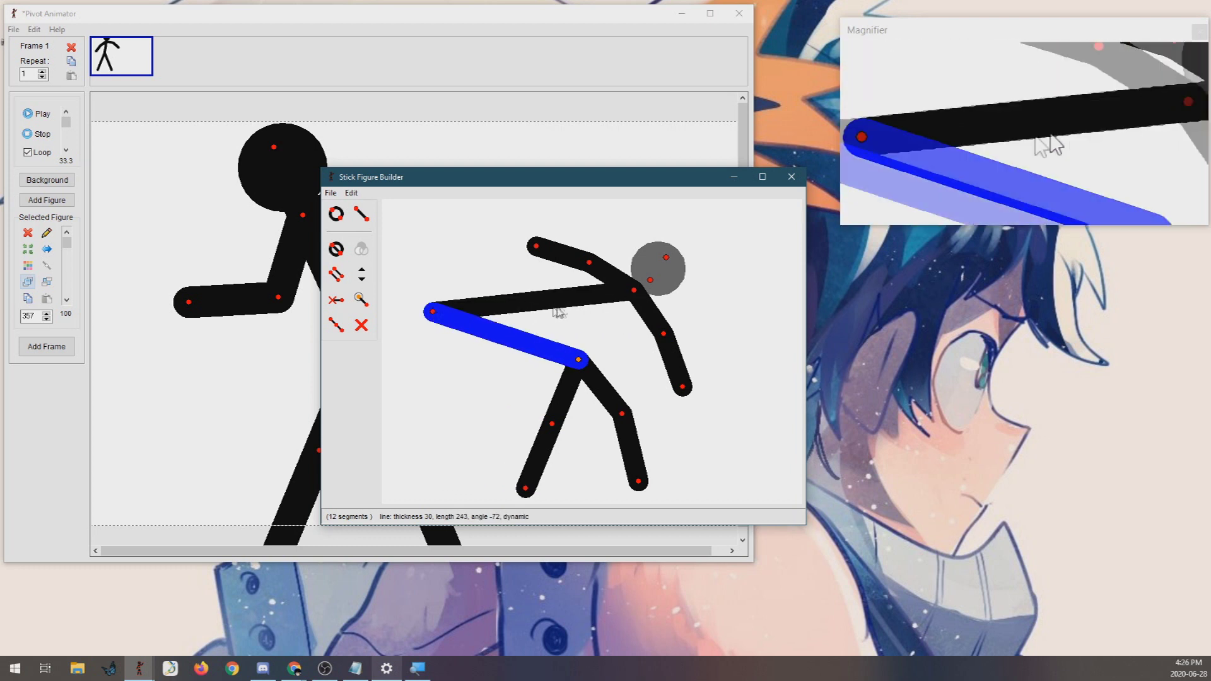
pyautogui.click(634, 297)
pyautogui.moveTo(634, 298)
pyautogui.mouseDown()
pyautogui.moveTo(624, 336)
pyautogui.moveTo(530, 284)
pyautogui.moveTo(627, 324)
pyautogui.moveTo(635, 304)
pyautogui.mouseUp()
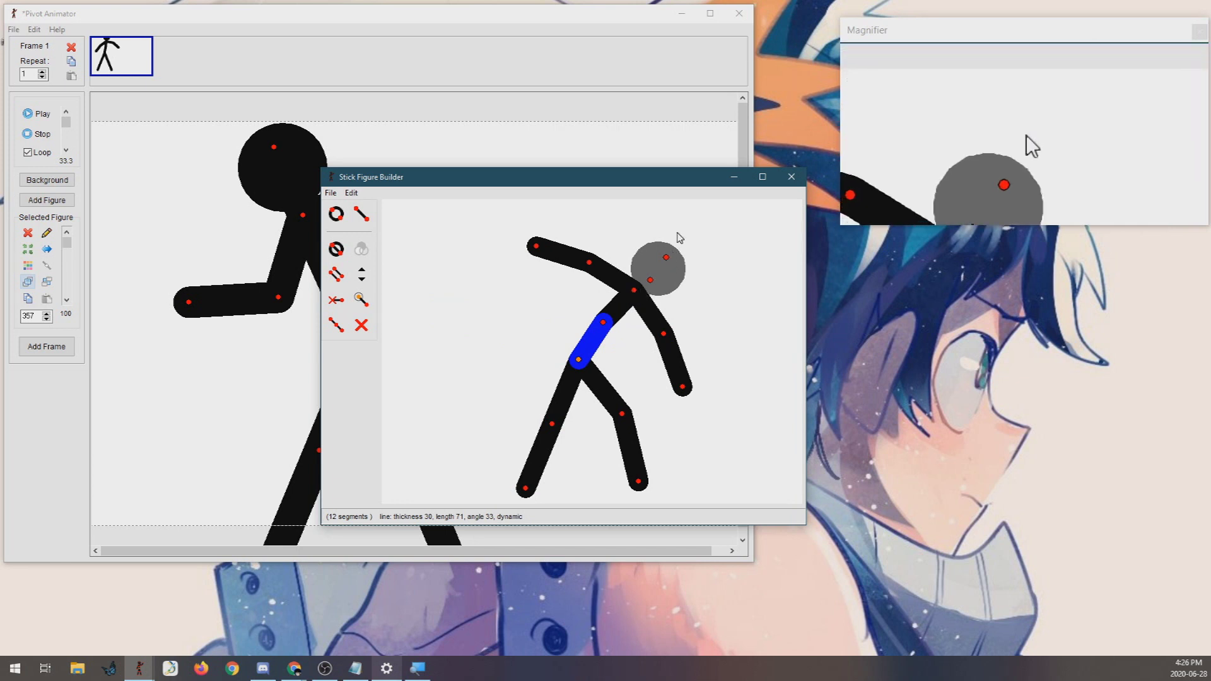
# Step: Bend the waist joint outward so the lower torso is about 93 long at an angle of about -33, and toggle Edit Mode
pyautogui.moveTo(603, 321); pyautogui.dragTo(547, 311)
pyautogui.click(351, 193)
pyautogui.click(376, 253)
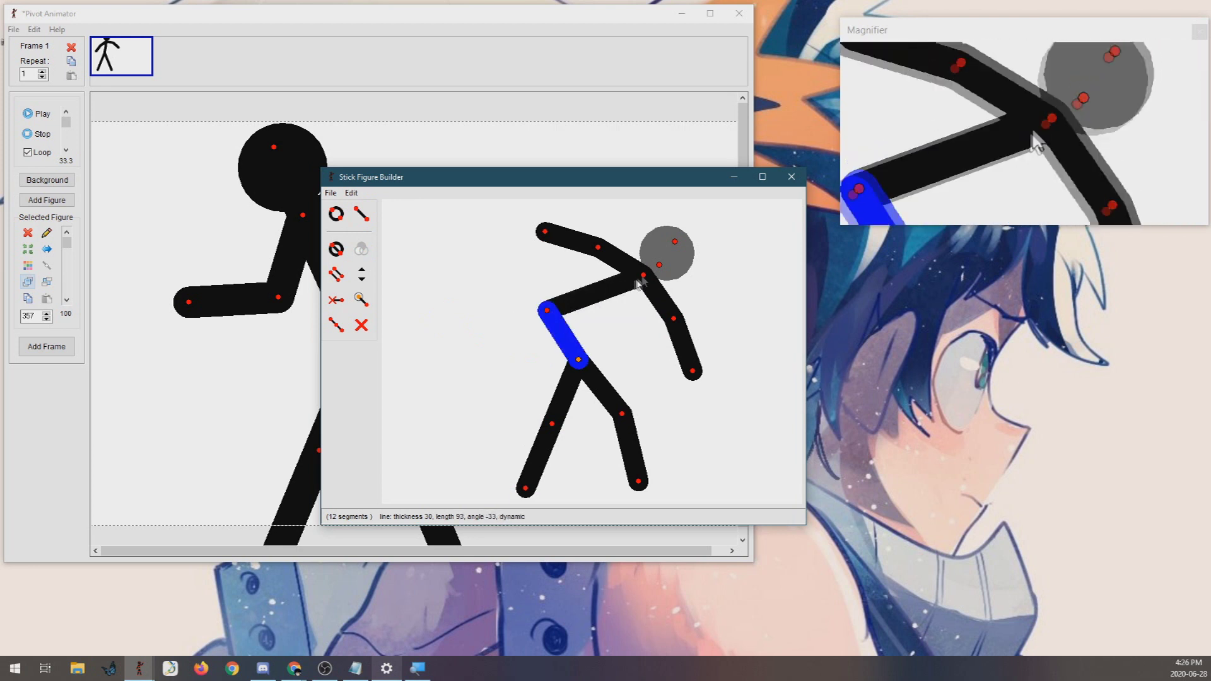
# Step: Undo the last two joint moves and stretch the upper torso segment toward the head at an angle of about 42
pyautogui.moveTo(643, 275); pyautogui.dragTo(592, 296)
pyautogui.hotkey('ctrl', 'z')
pyautogui.hotkey('ctrl', 'z')
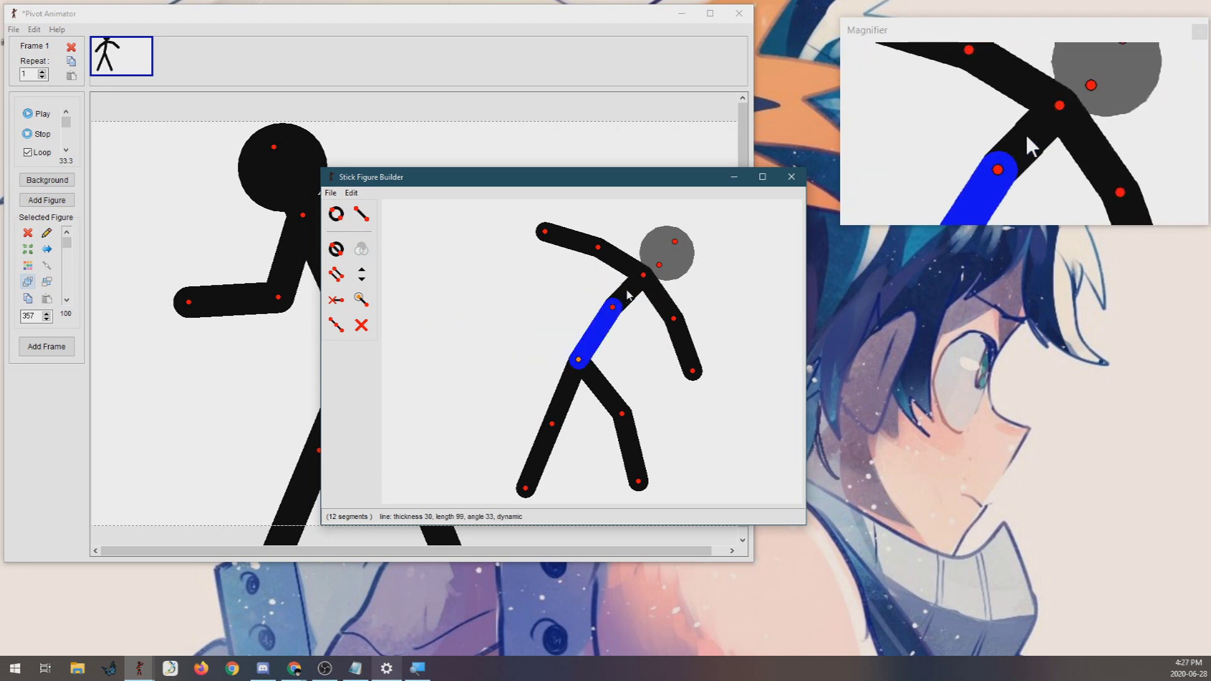
pyautogui.moveTo(637, 289); pyautogui.dragTo(647, 266)
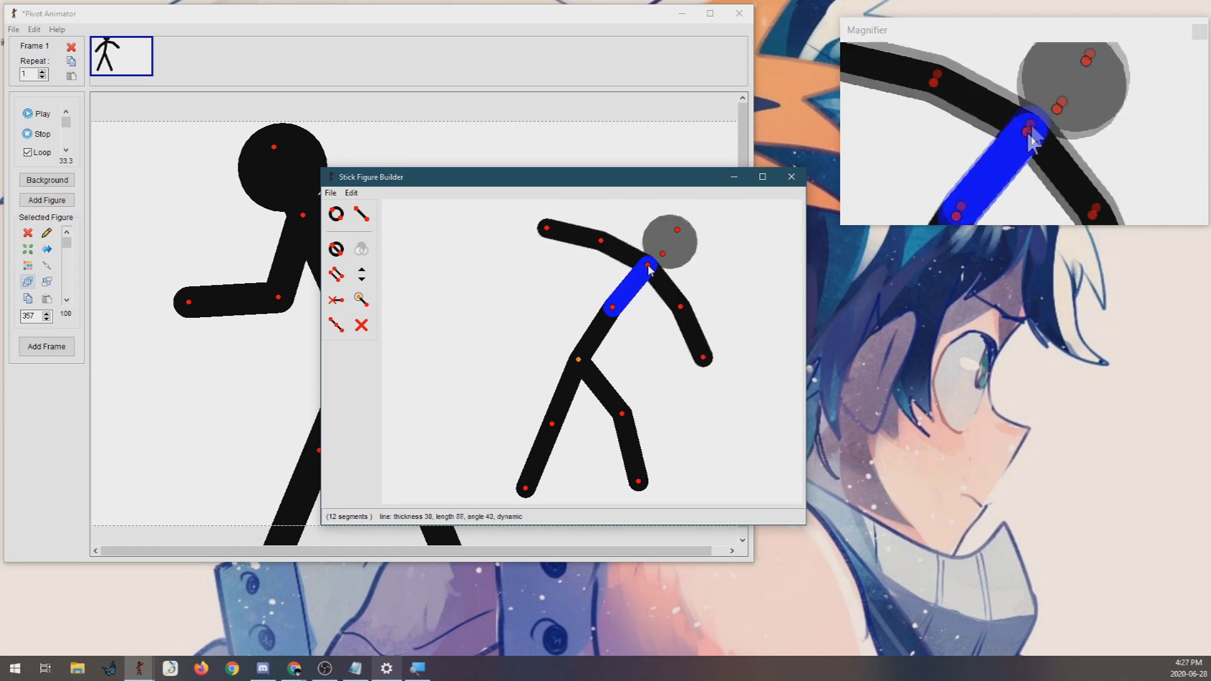
# Step: Pull the neck end of the upper torso segment inward to a length of about 53 at an angle of about -15, and toggle Edit Mode
pyautogui.moveTo(650, 270); pyautogui.dragTo(604, 275)
pyautogui.click(356, 193)
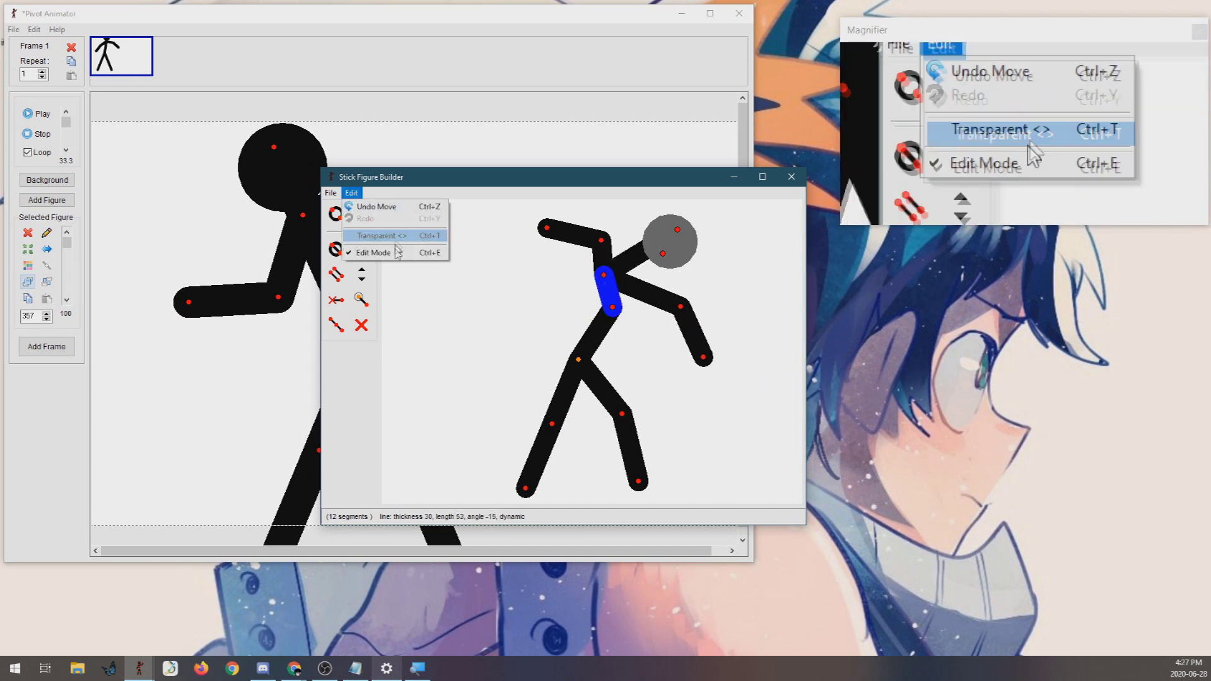
pyautogui.click(429, 253)
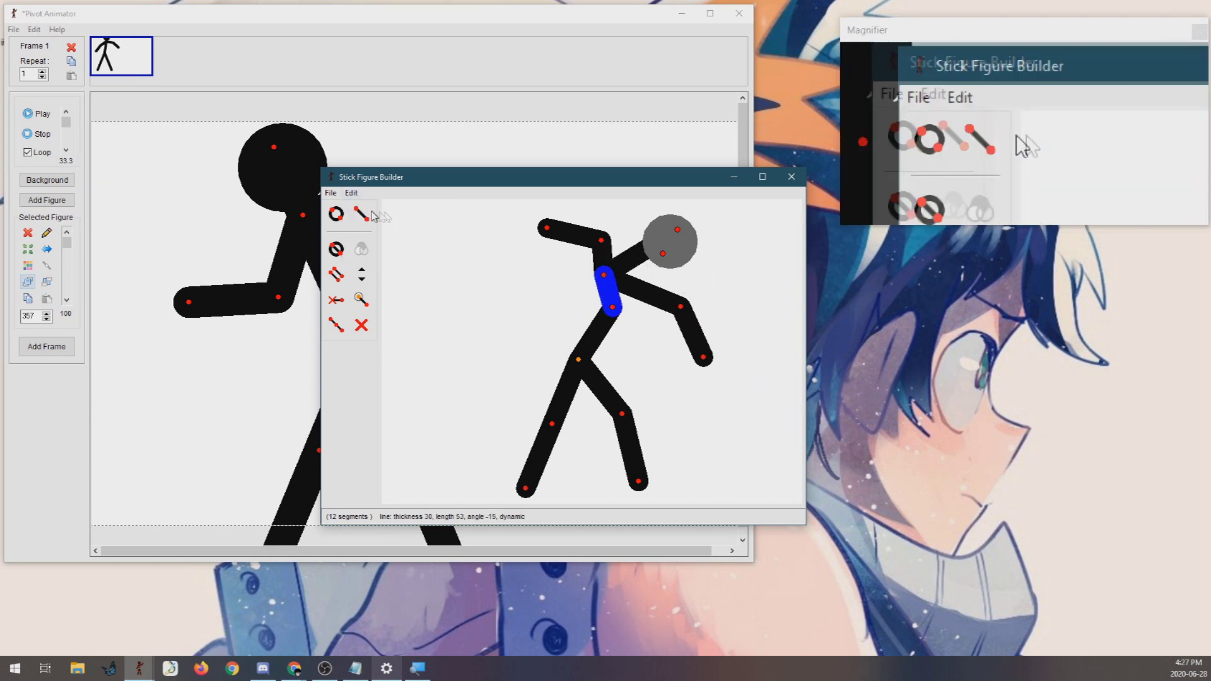
pyautogui.click(351, 192)
pyautogui.click(544, 273)
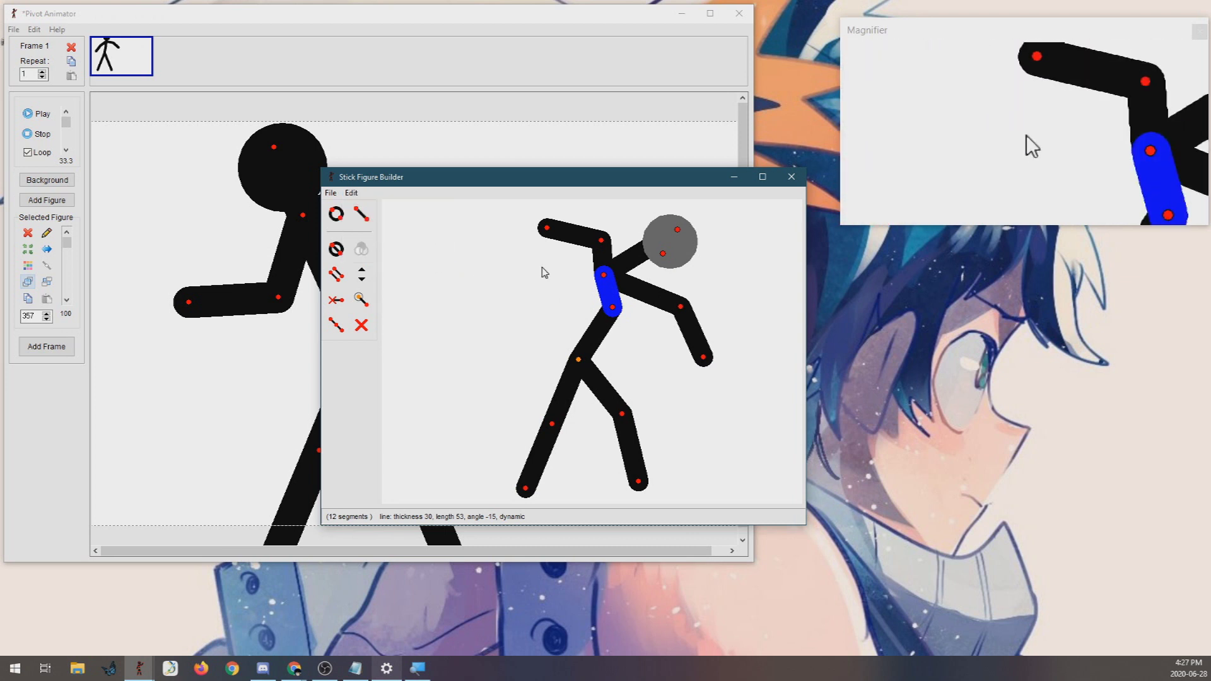
# Step: Undo the last two torso joint moves in the Stick Figure Builder
pyautogui.hotkey('ctrl', 'z')
pyautogui.hotkey('ctrl', 'z')
pyautogui.moveTo(637, 306); pyautogui.dragTo(637, 248)
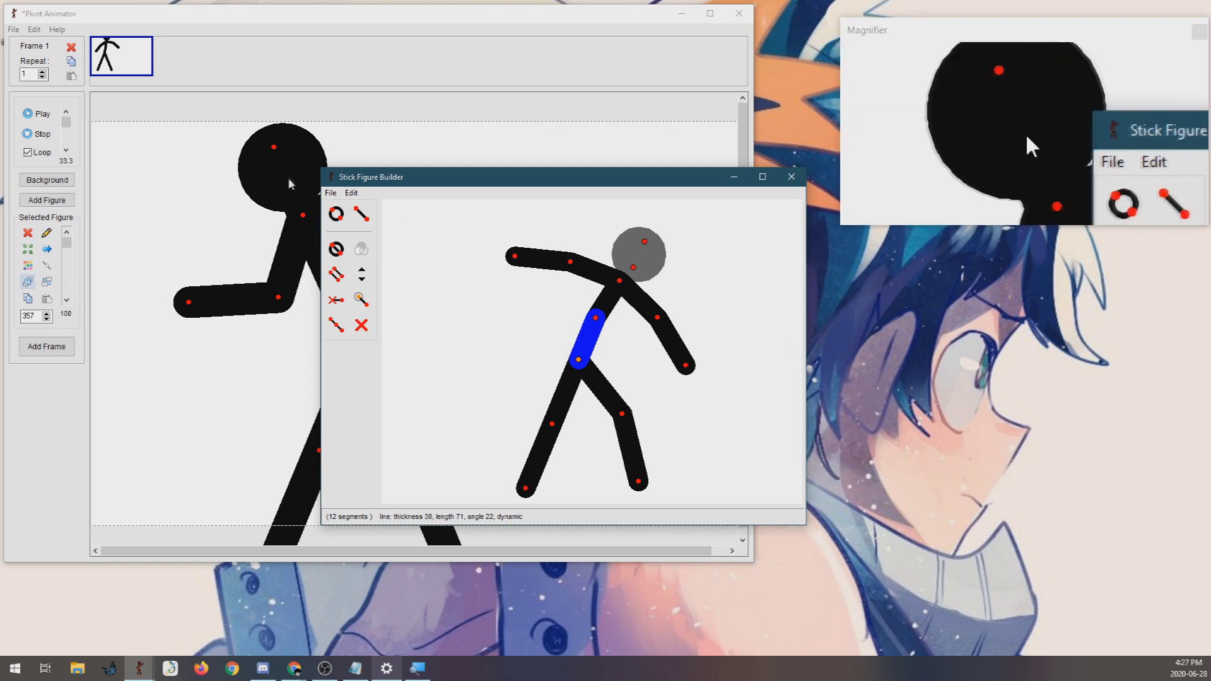
# Step: Move the Stick Figure Builder window aside and shift the head circle's lower joint to a length of about 34 at an angle of about 218
pyautogui.moveTo(408, 183); pyautogui.dragTo(570, 198)
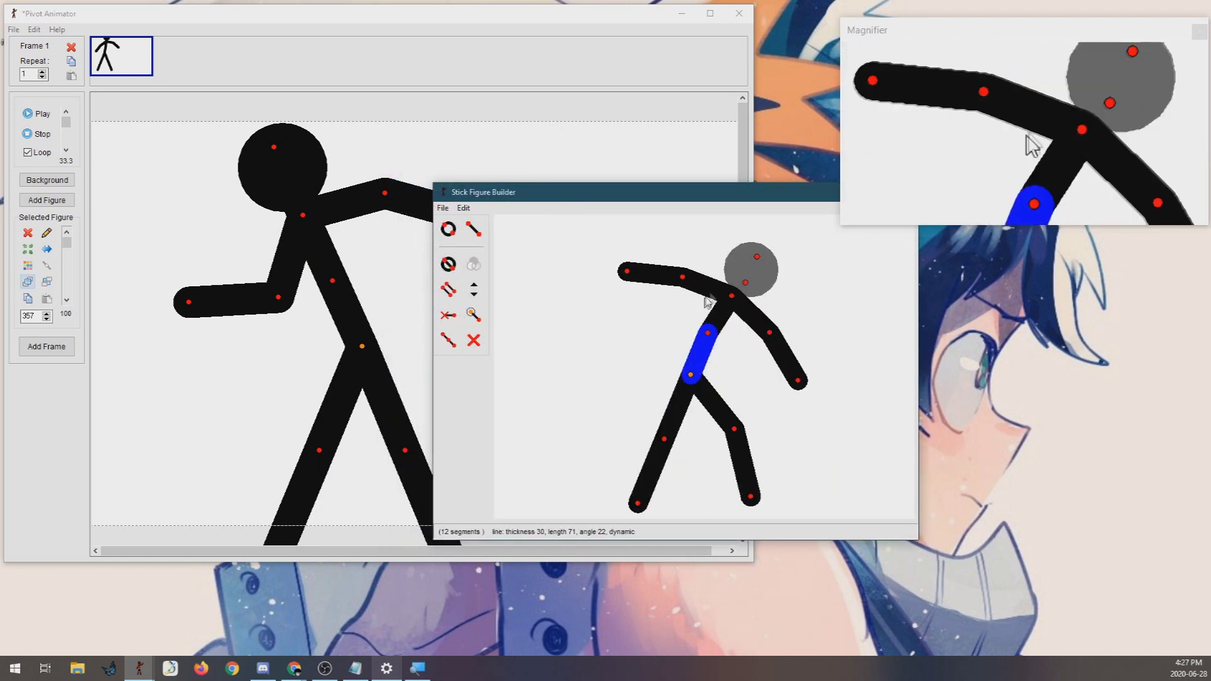
pyautogui.moveTo(746, 282)
pyautogui.mouseDown()
pyautogui.moveTo(788, 261)
pyautogui.moveTo(798, 284)
pyautogui.moveTo(693, 303)
pyautogui.moveTo(728, 298)
pyautogui.moveTo(743, 273)
pyautogui.mouseUp()
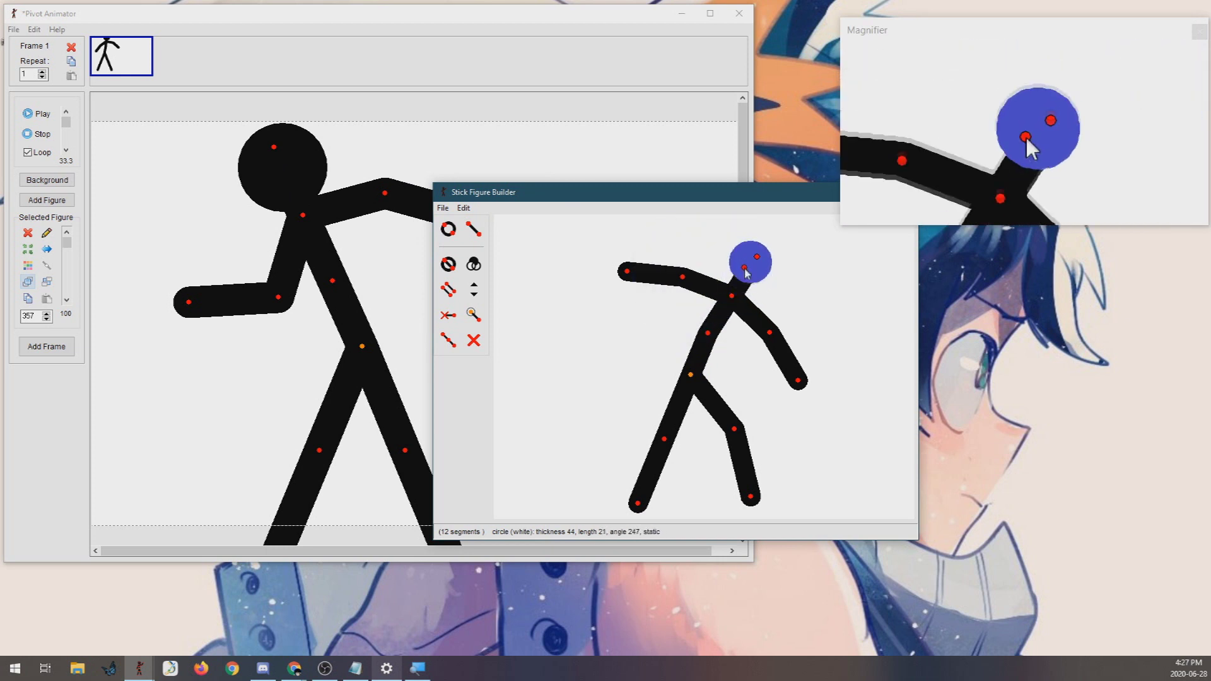
pyautogui.click(277, 346)
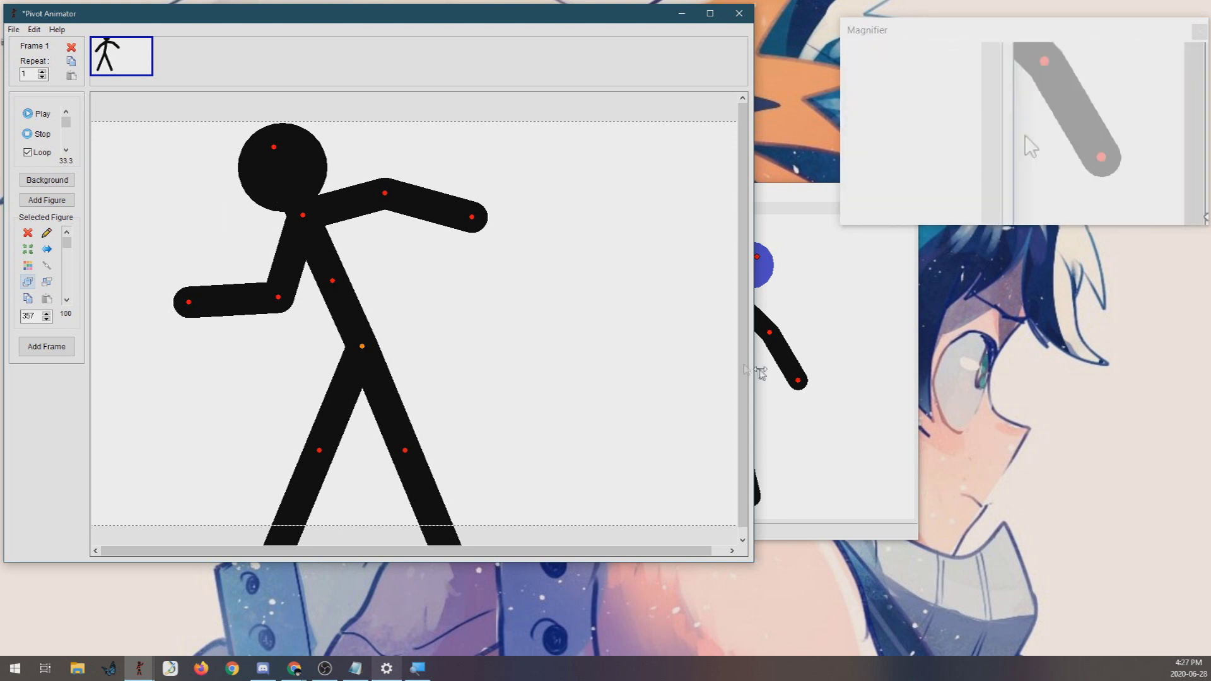
pyautogui.click(823, 413)
# Step: Create a new stick figure with a single line segment of thickness 51 and add it to the animation
pyautogui.click(449, 209)
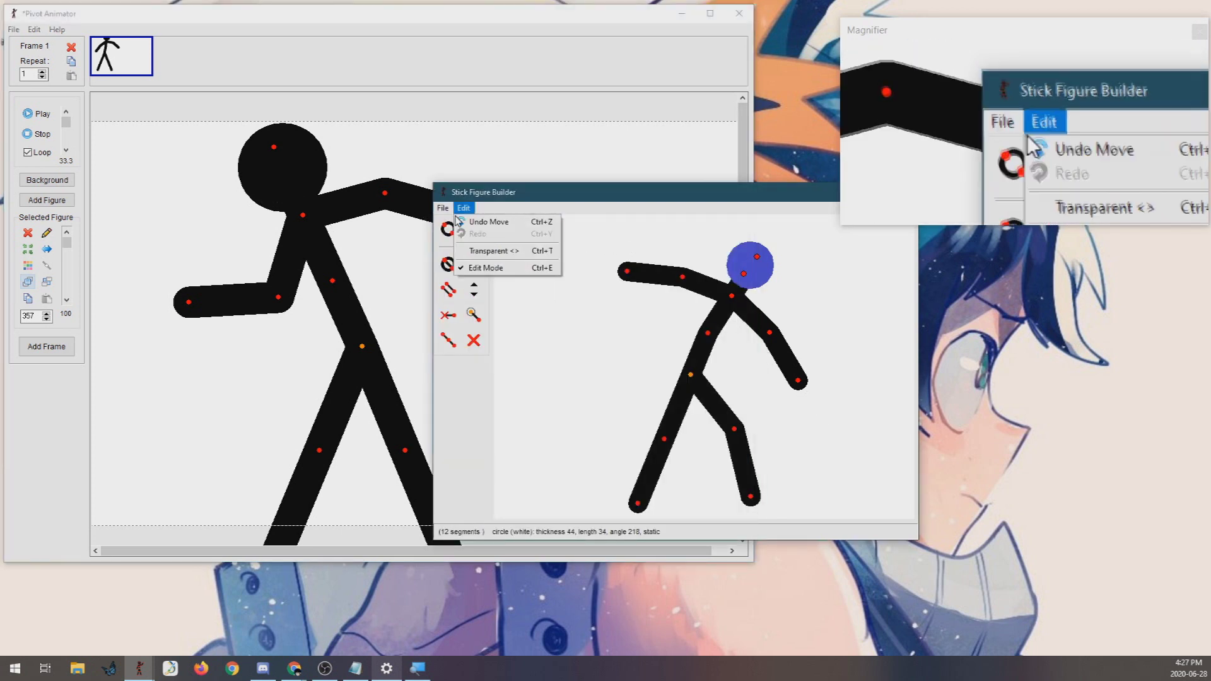
pyautogui.click(446, 221)
pyautogui.click(621, 376)
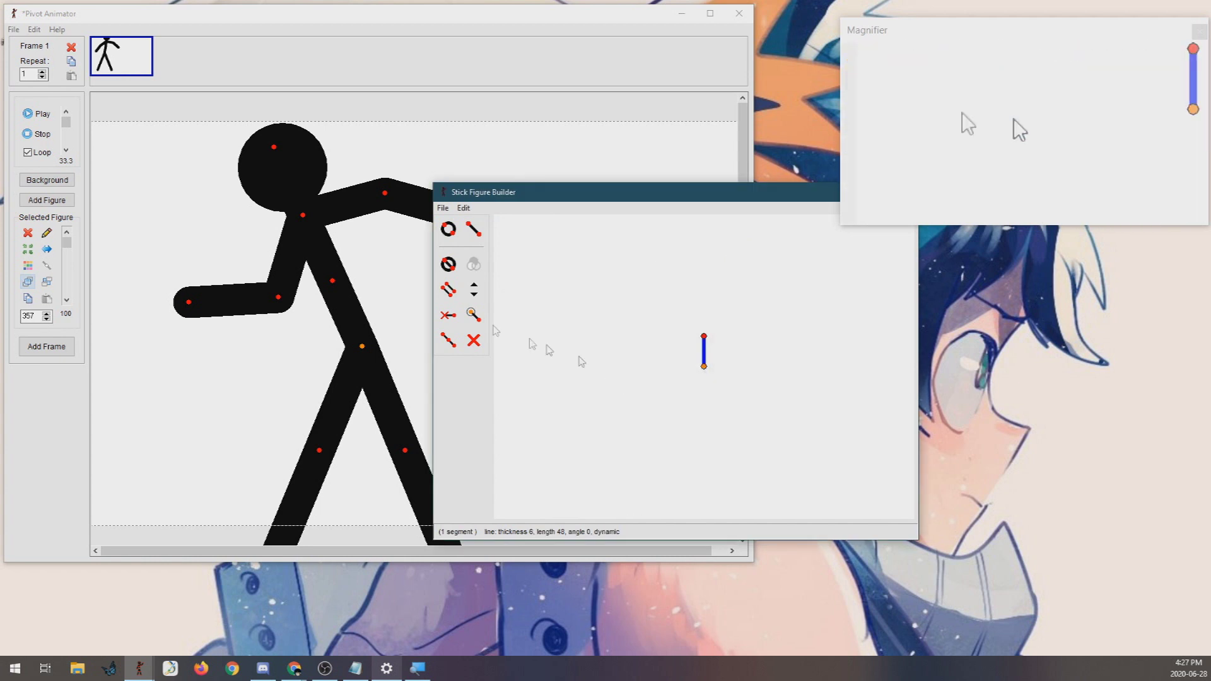
pyautogui.click(474, 291)
pyautogui.hotkey('ctrl', 'a')
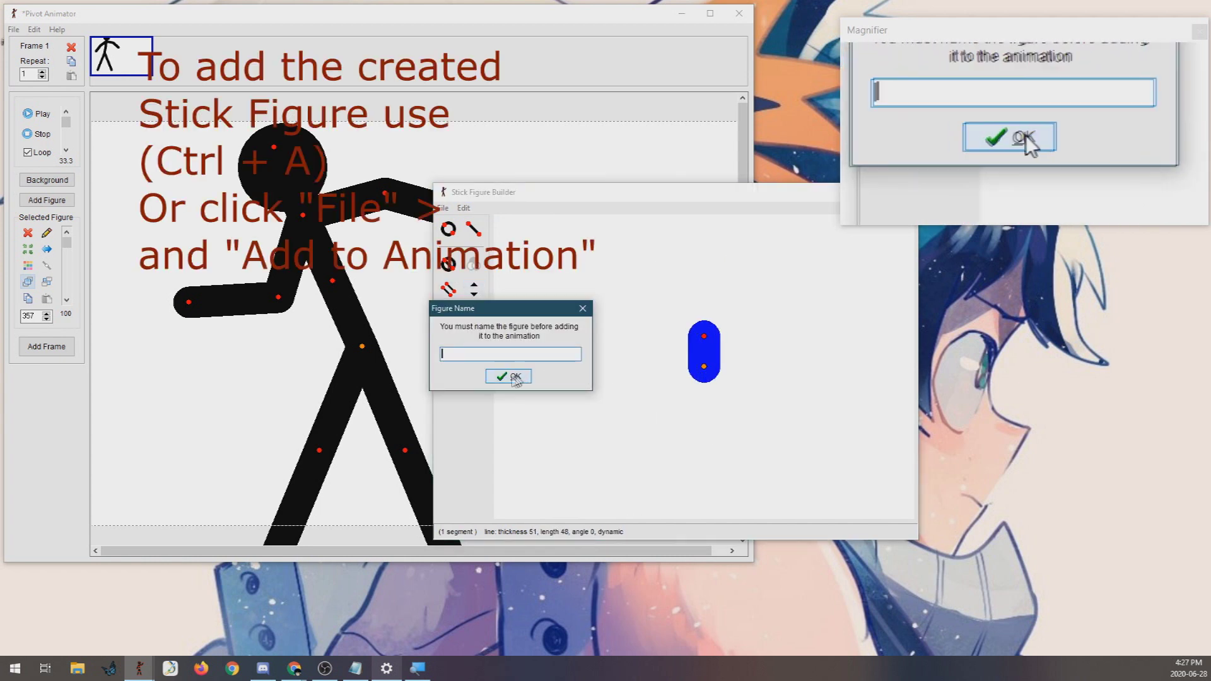
pyautogui.click(516, 379)
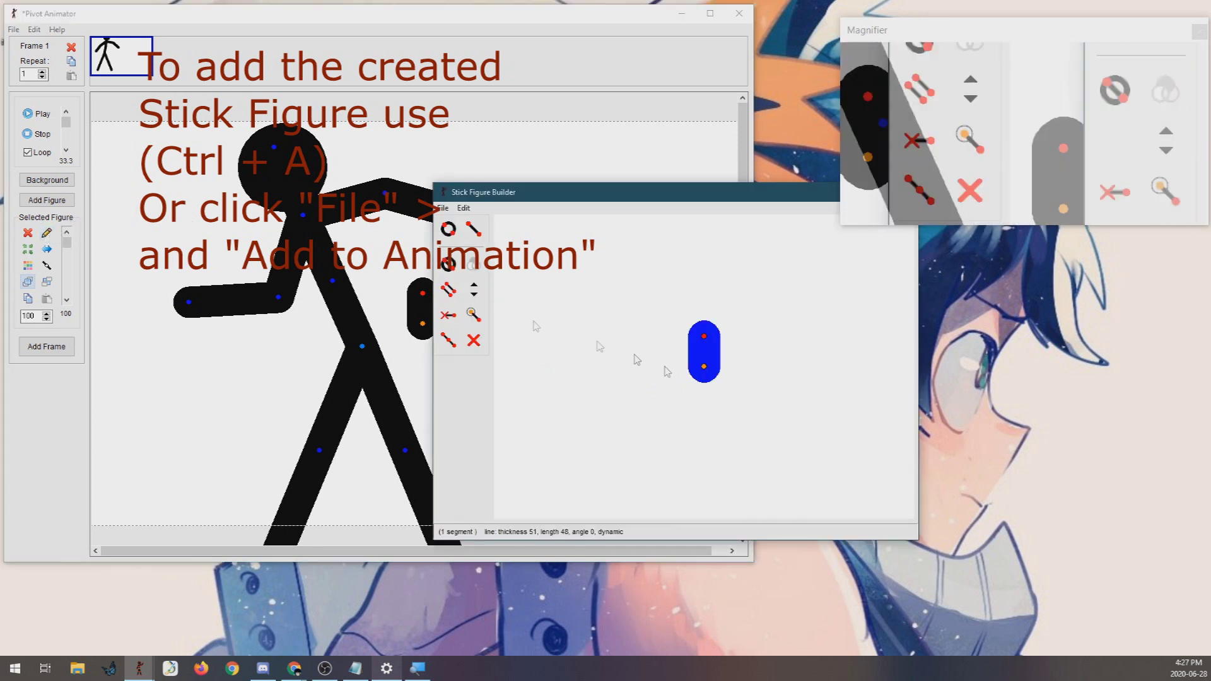
# Step: Add a static version of the single-segment figure to the animation and place it beside the dynamic one
pyautogui.press('s')
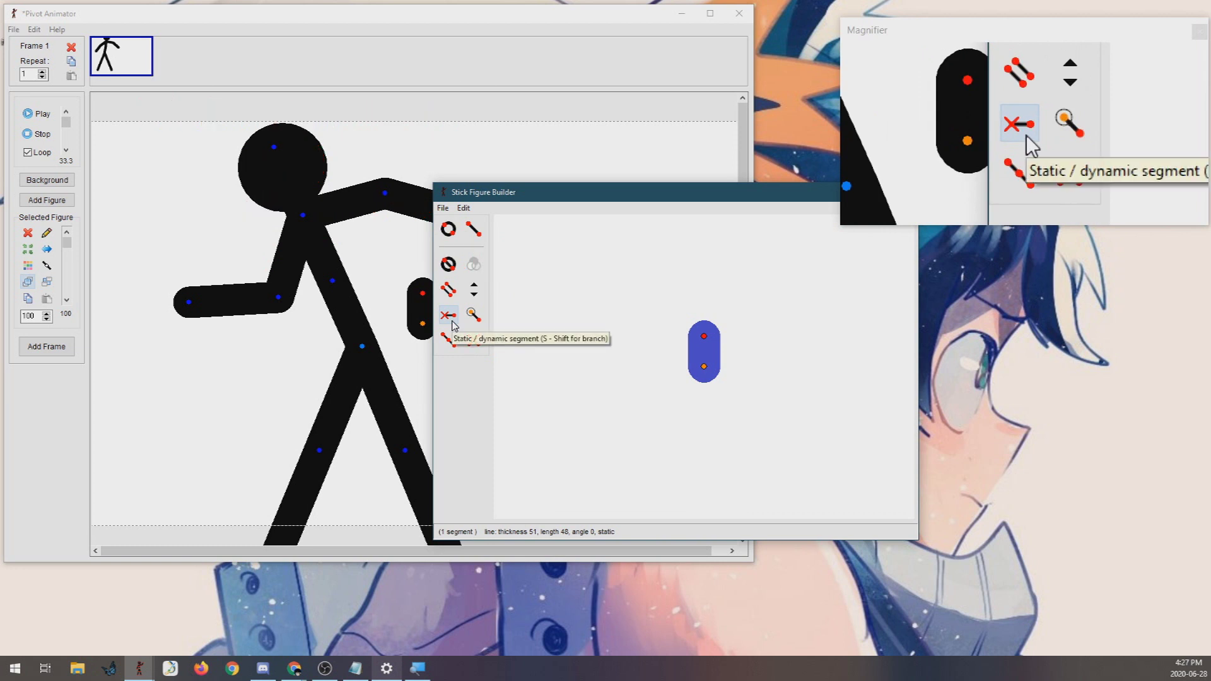
pyautogui.click(361, 347)
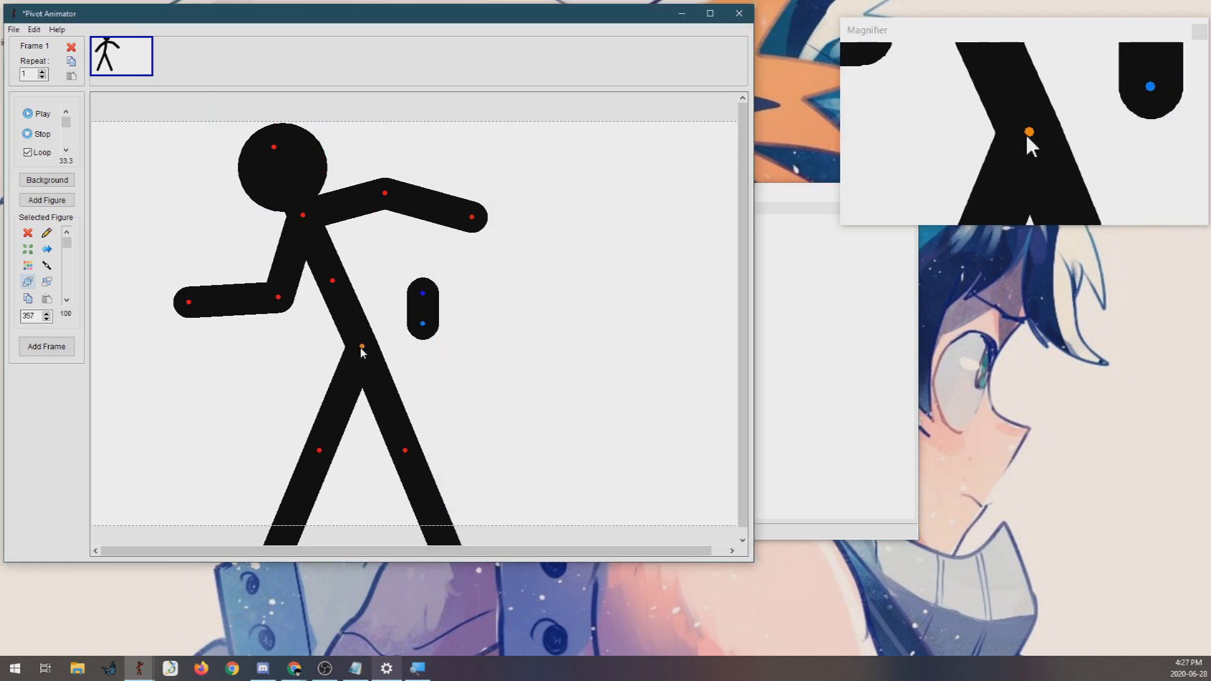
pyautogui.click(845, 351)
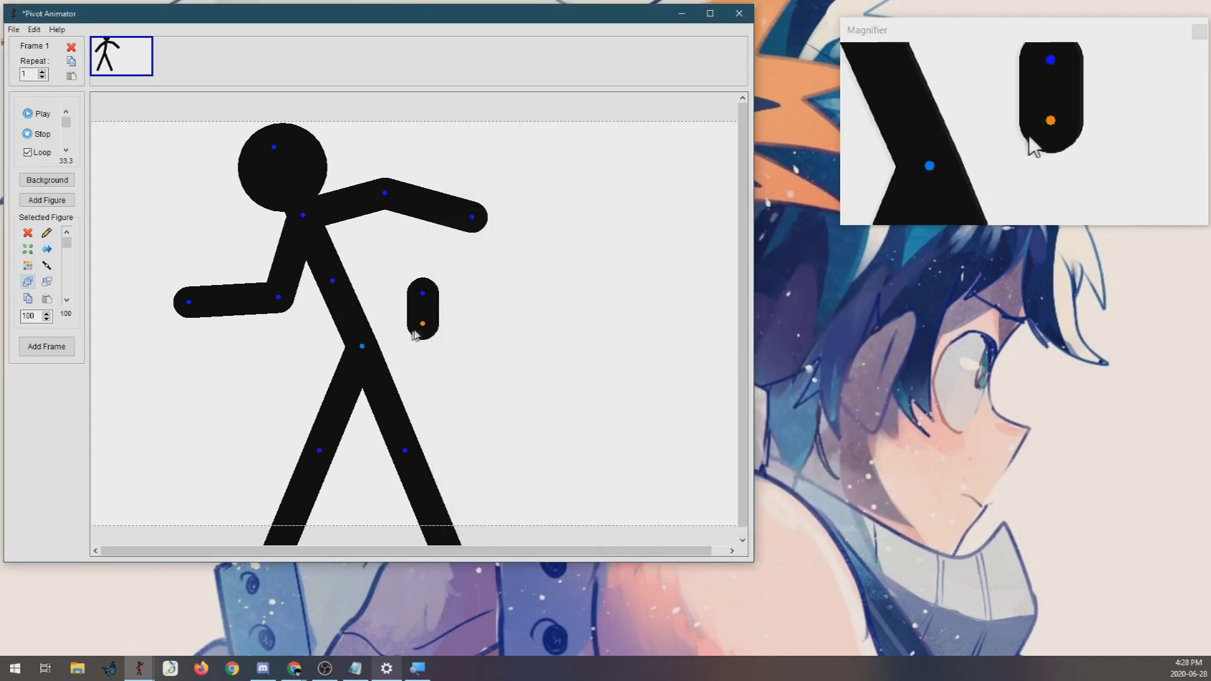
pyautogui.moveTo(422, 324); pyautogui.dragTo(515, 330)
# Step: Make the large figure's torso, arms and head static in the Stick Figure Builder, then add that version near the canvas's right edge
pyautogui.doubleClick(362, 346)
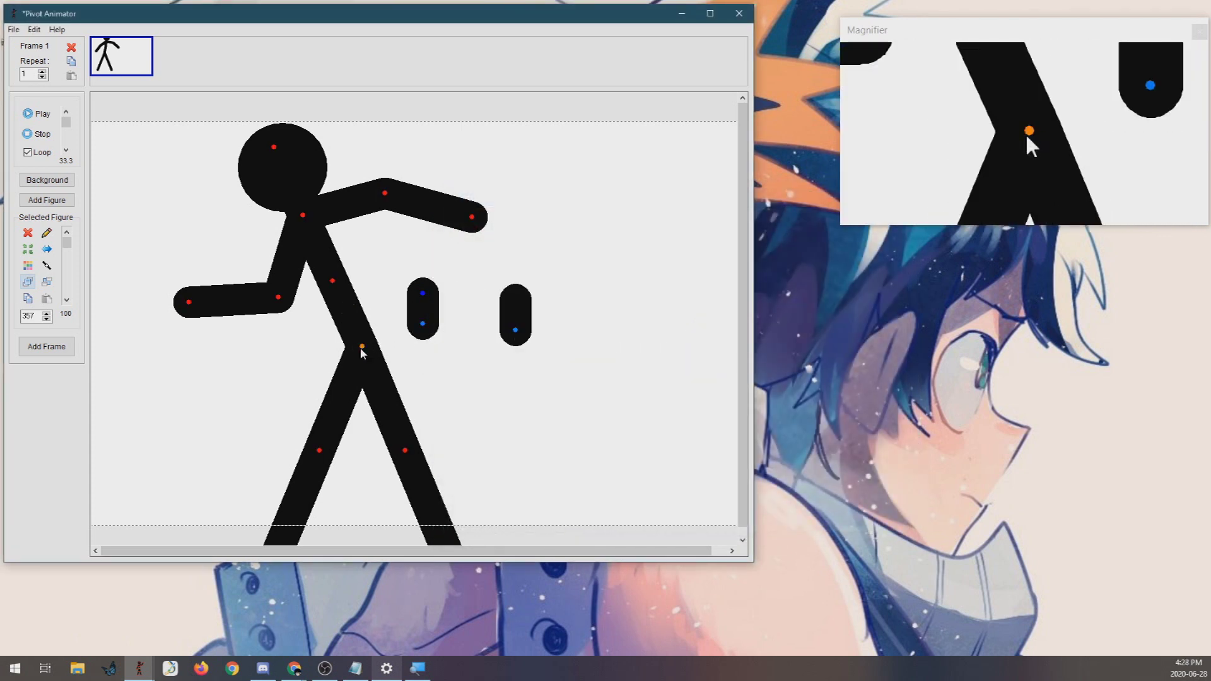
pyautogui.press('s')
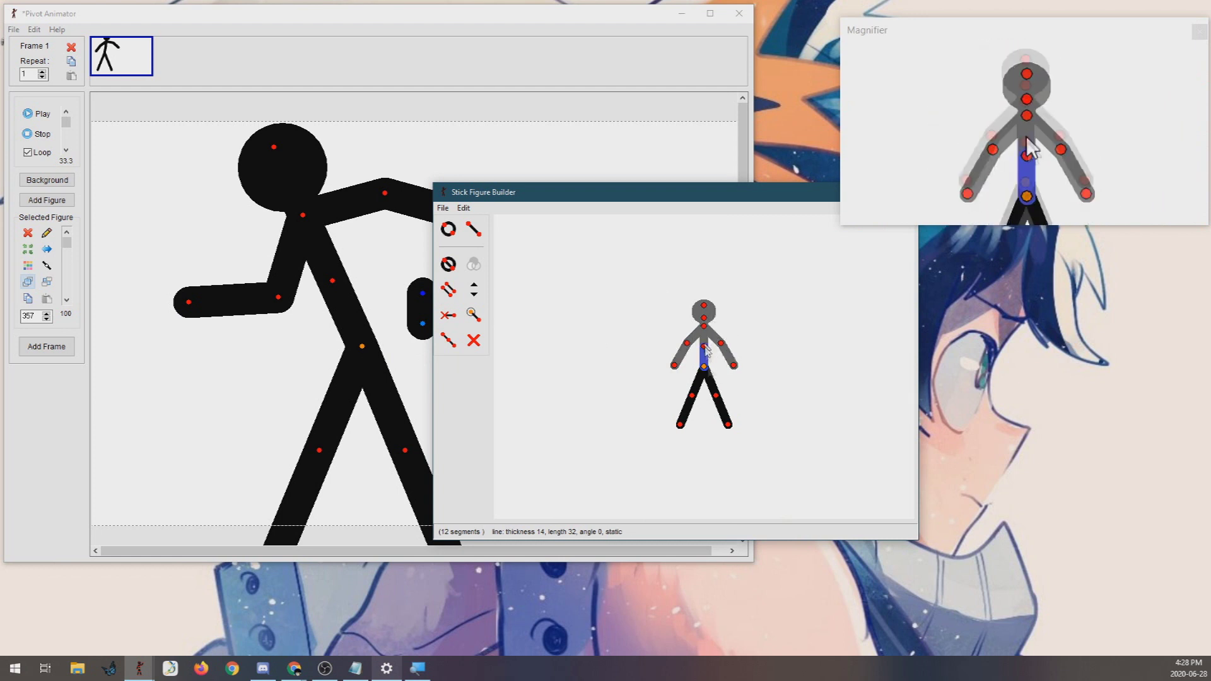
pyautogui.hotkey('ctrl', 'a')
pyautogui.click(526, 380)
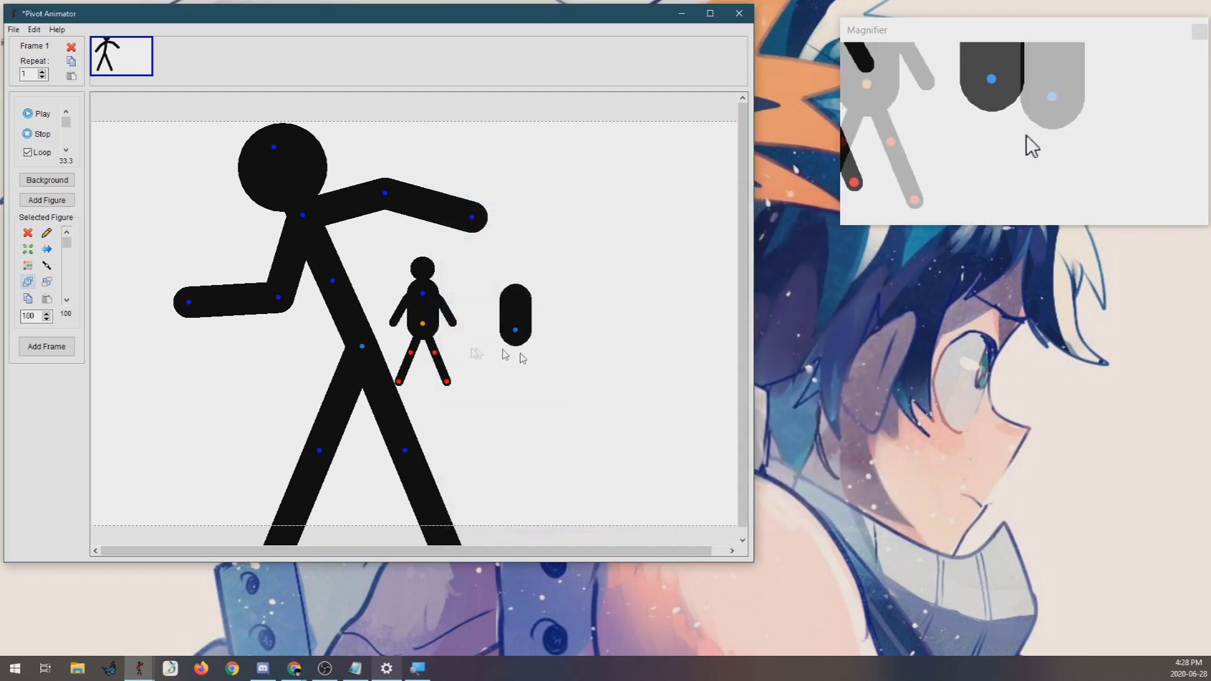
pyautogui.moveTo(428, 333); pyautogui.dragTo(678, 285)
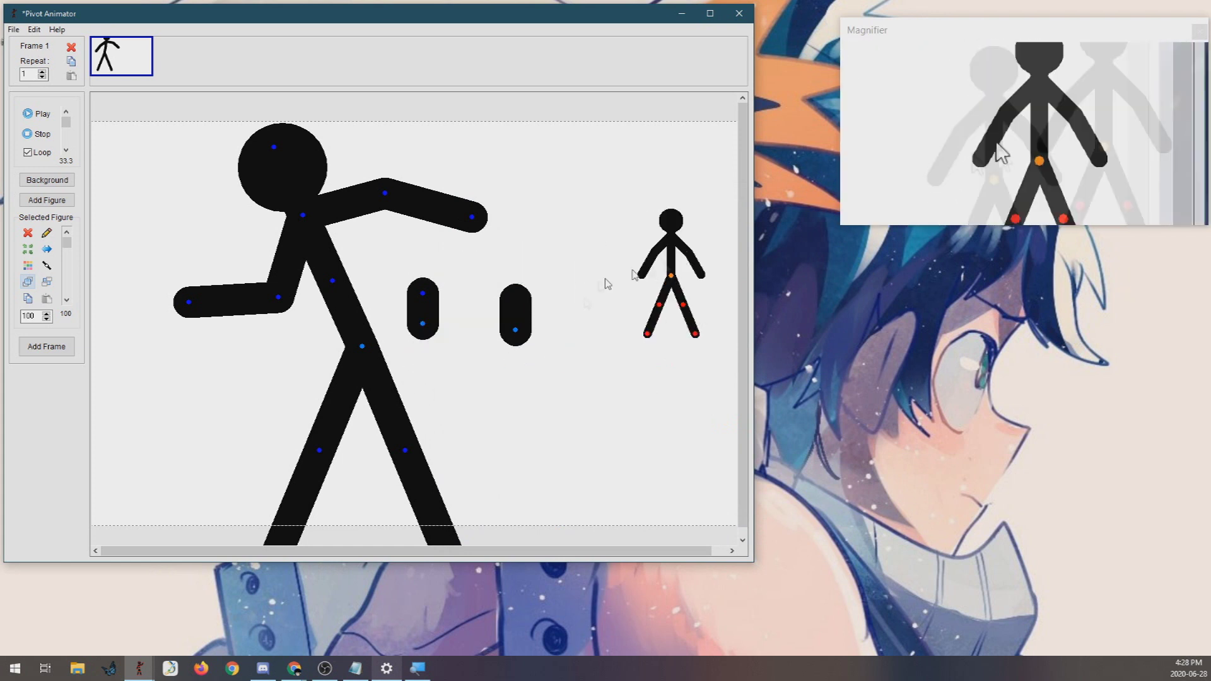
# Step: Place the dynamic single-segment figure beside the static one, select both, and rotate them together until nearly horizontal
pyautogui.moveTo(424, 325); pyautogui.dragTo(475, 328)
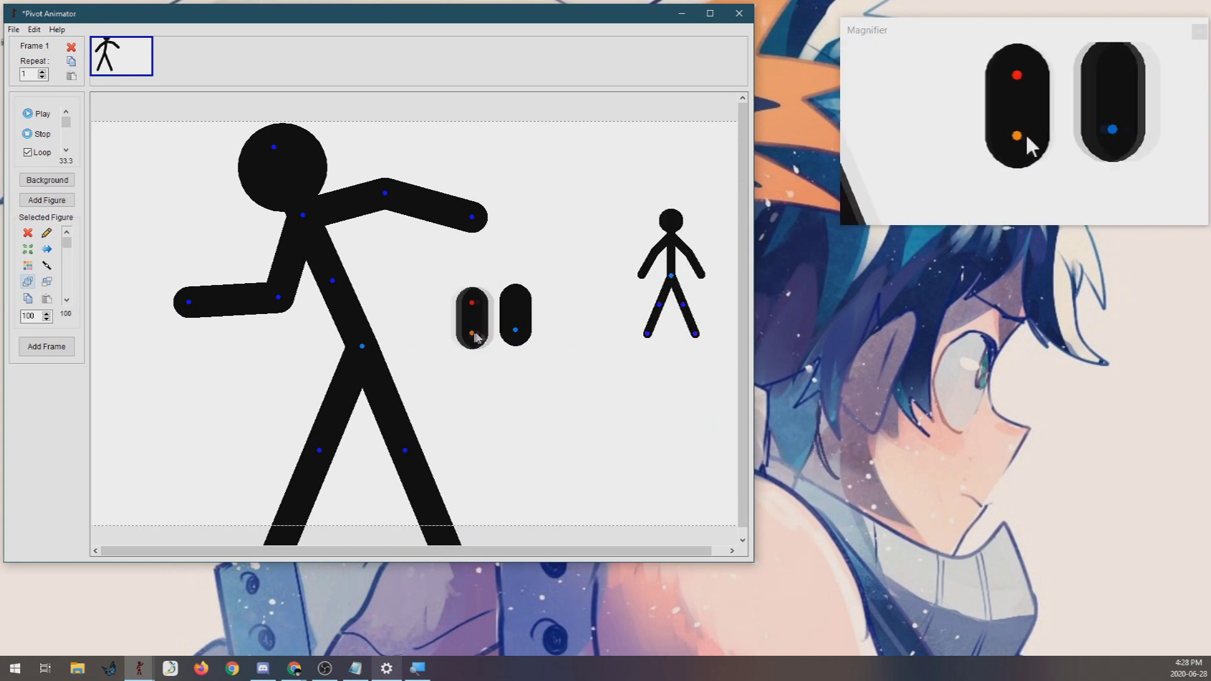
pyautogui.moveTo(458, 281); pyautogui.dragTo(540, 365)
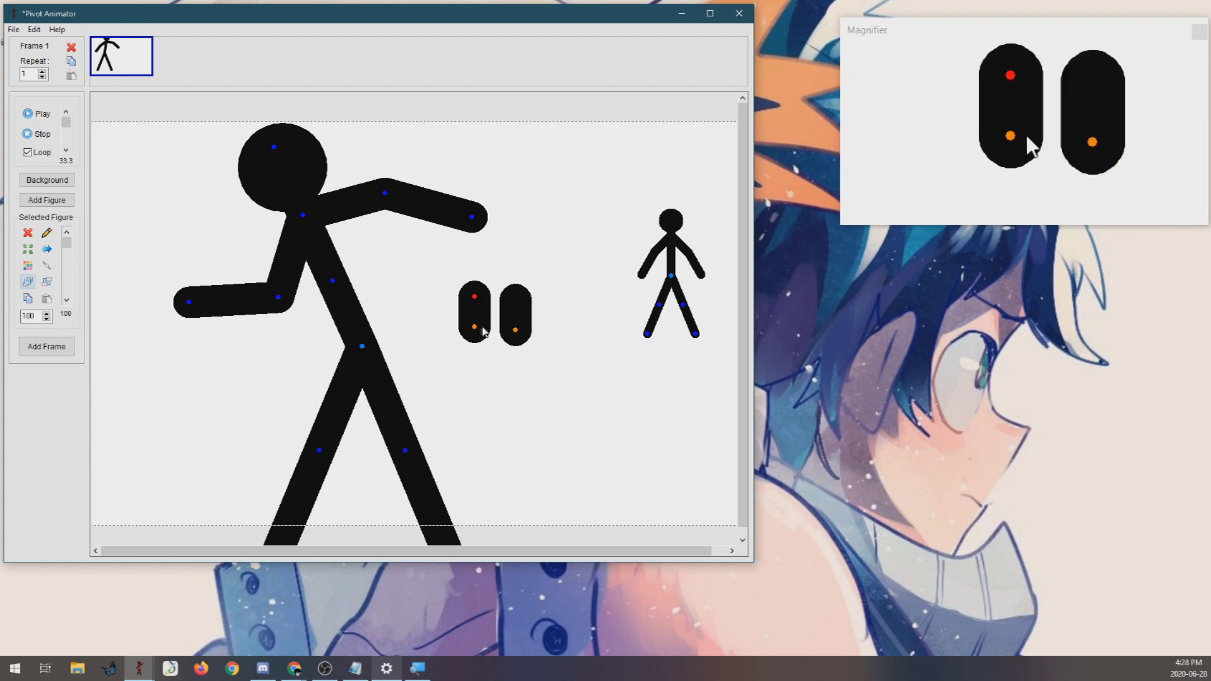
pyautogui.moveTo(478, 326); pyautogui.dragTo(465, 360)
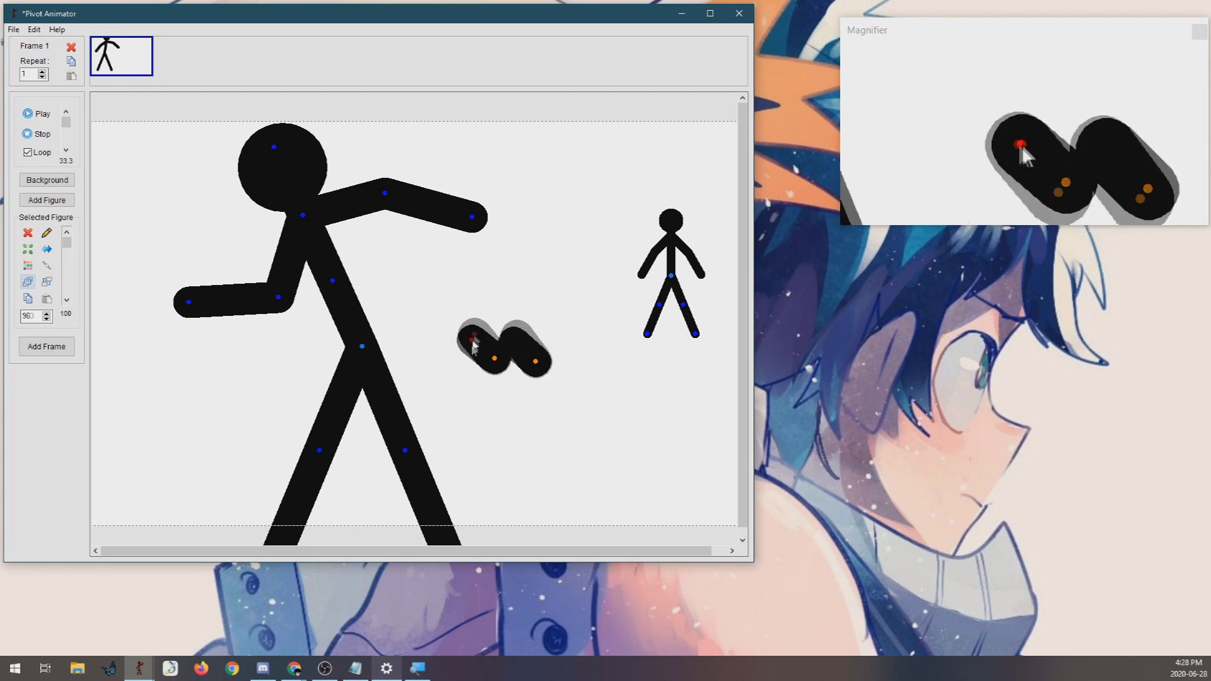
pyautogui.moveTo(473, 340); pyautogui.dragTo(543, 371)
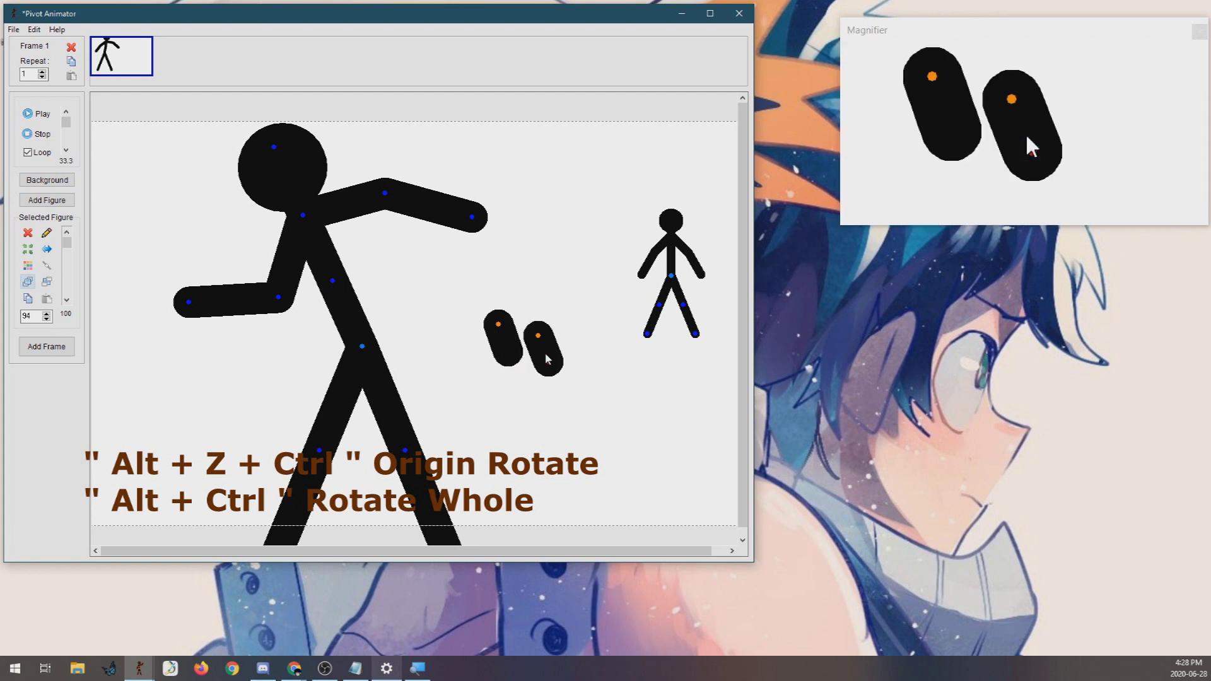
pyautogui.moveTo(551, 369); pyautogui.dragTo(514, 337)
# Step: Move the small stick figure slightly up and toward the canvas centre, and close the Magnifier
pyautogui.moveTo(672, 276); pyautogui.dragTo(626, 258)
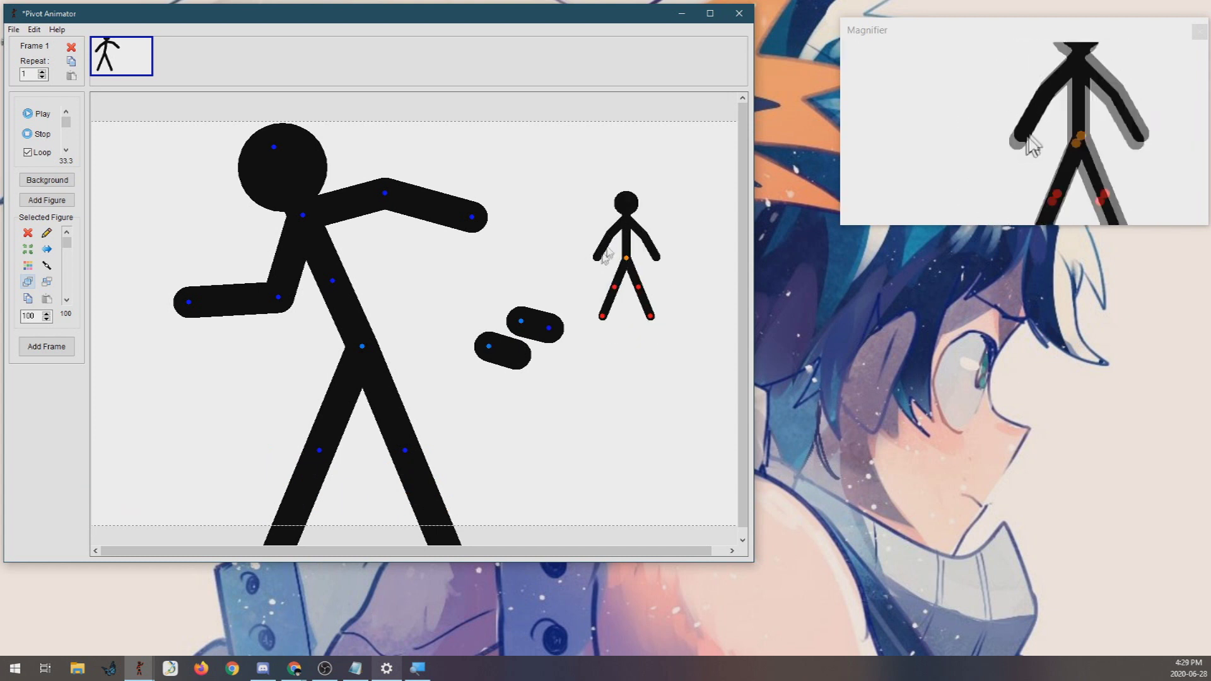
pyautogui.press('super+Escape')
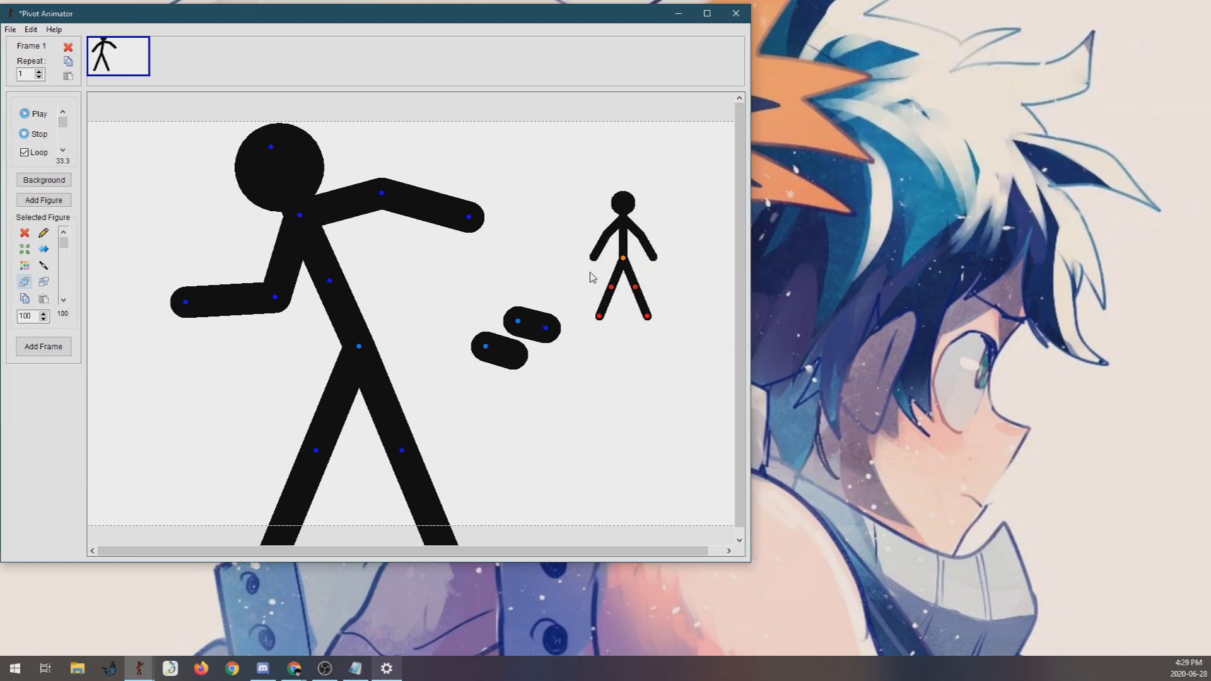
# Step: Edit the small stick figure in the Stick Figure Builder, collapsing its head, arms and torso onto the hip joint, and reopen the Magnifier
pyautogui.click(45, 234)
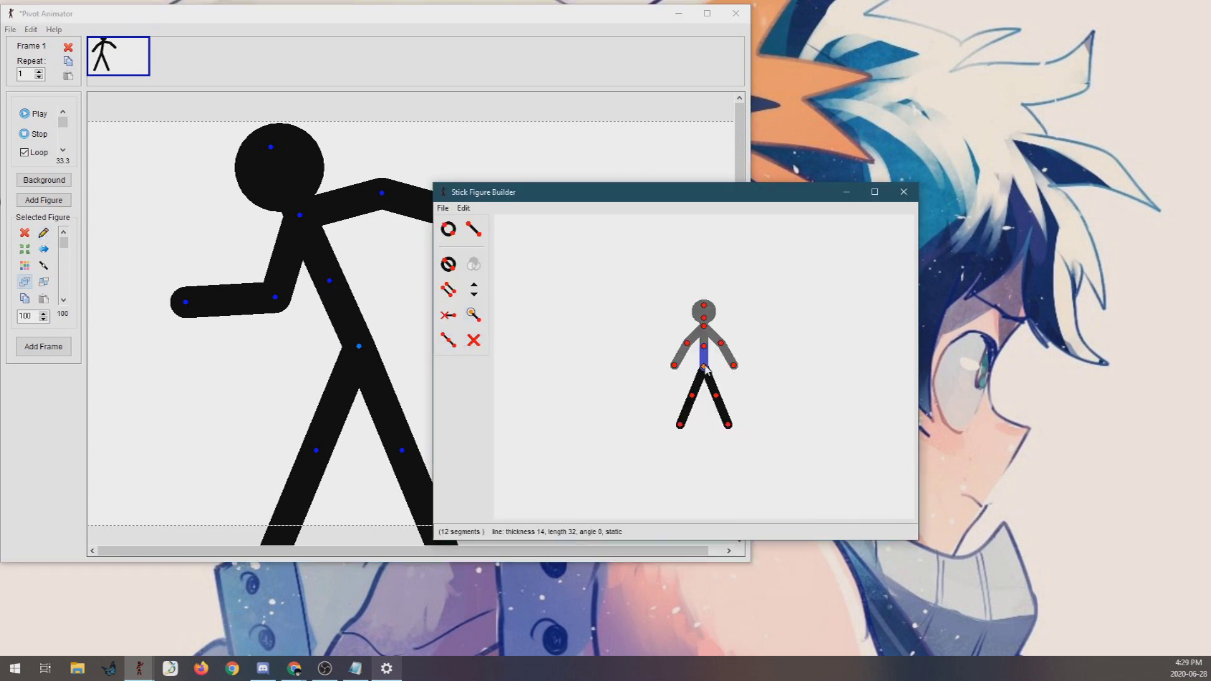
pyautogui.moveTo(706, 369); pyautogui.dragTo(640, 338)
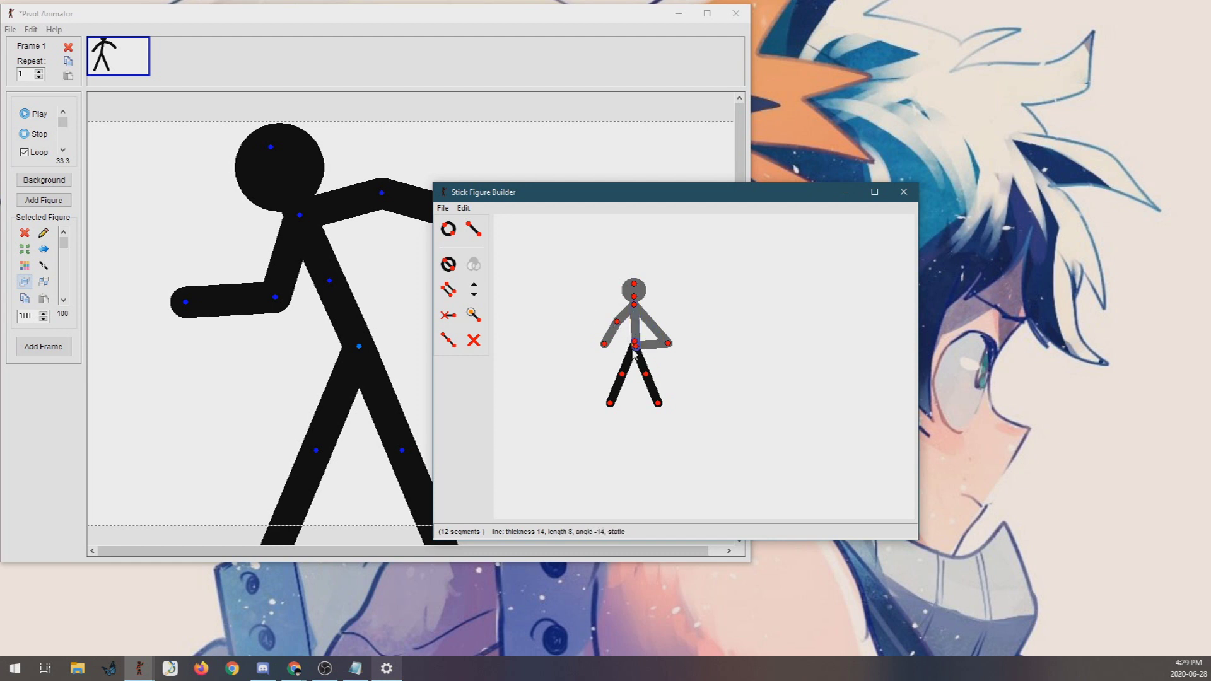
pyautogui.moveTo(617, 325); pyautogui.dragTo(631, 348)
pyautogui.press('super+plus')
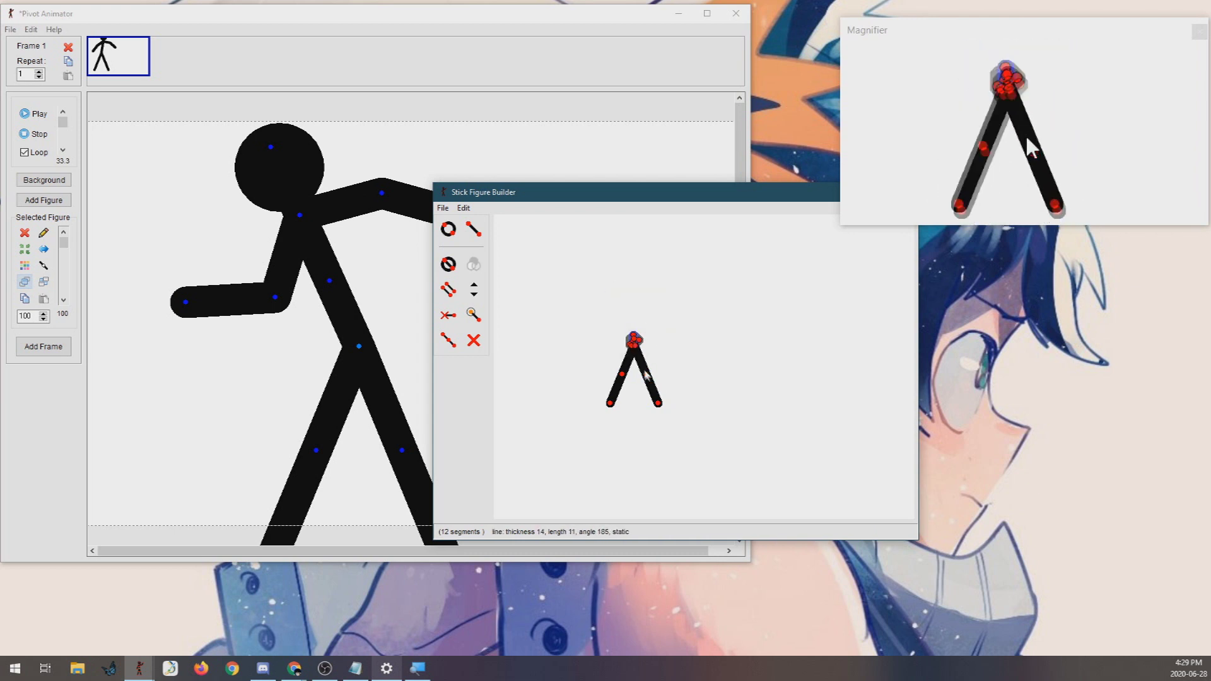
# Step: Add the collapsed figure with its right knee bent outward to the animation and place it between the large figure and the two single-segment figures
pyautogui.hotkey('ctrl', 'a')
pyautogui.click(508, 377)
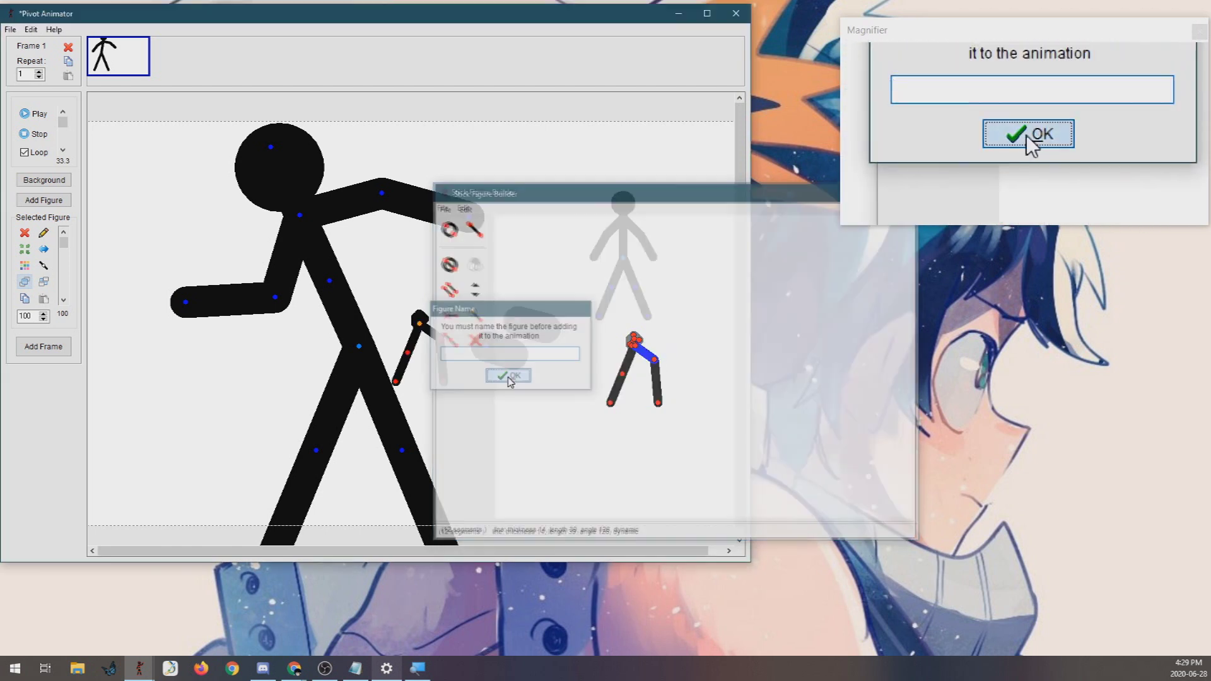
pyautogui.moveTo(418, 325); pyautogui.dragTo(414, 290)
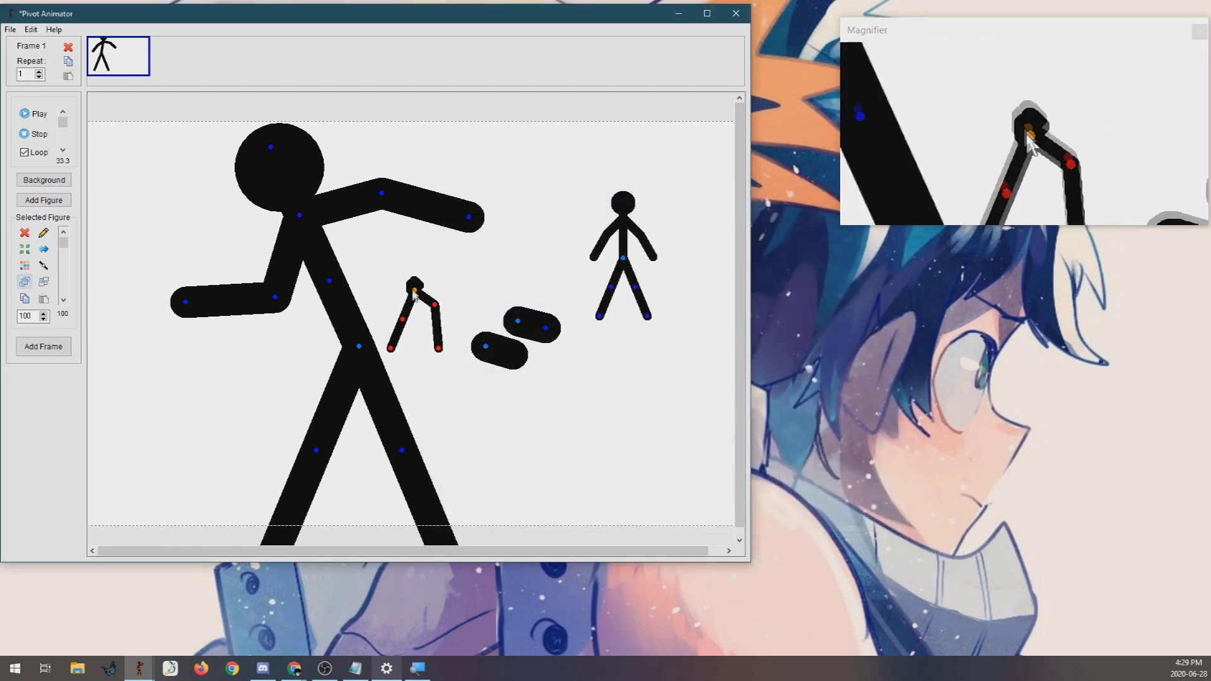
# Step: Edit the collapsed figure, adding a line about 145 long at an angle of about 78 from its hip, and reduce the line's thickness to 0
pyautogui.click(44, 232)
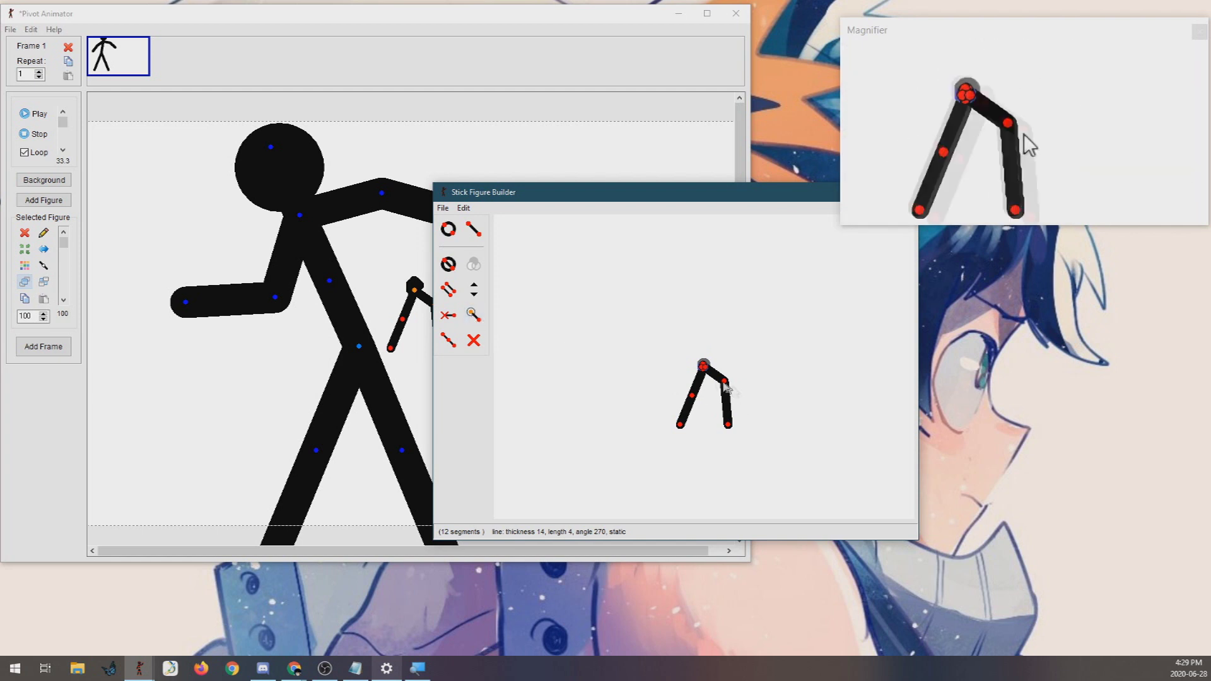
pyautogui.moveTo(704, 366); pyautogui.dragTo(794, 348)
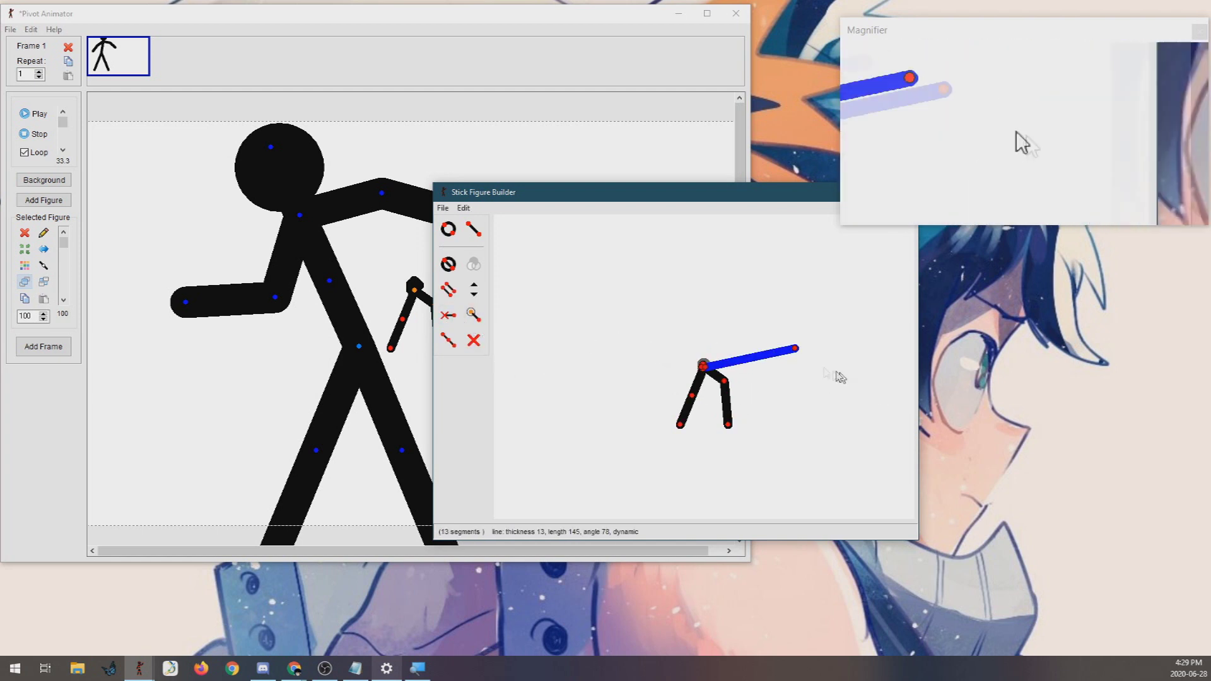
pyautogui.scroll(-14, 750, 364)
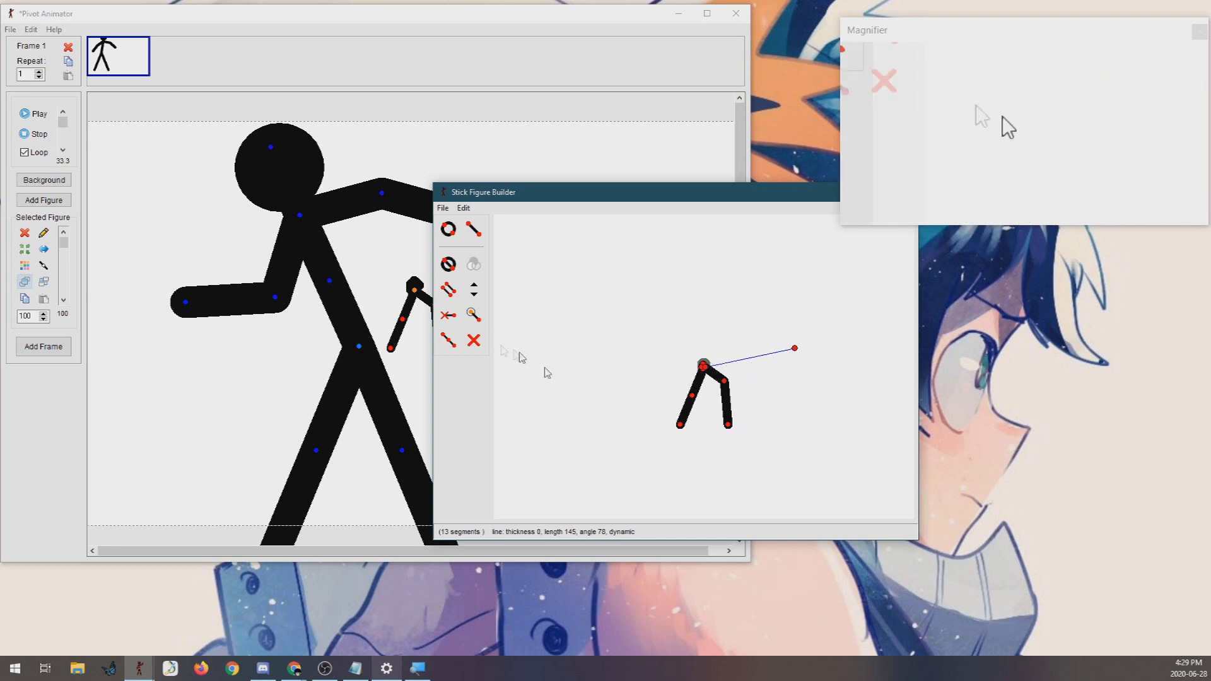
# Step: Set the figure's origin to the far end of the zero-thickness line and add the figure to the animation
pyautogui.click(474, 317)
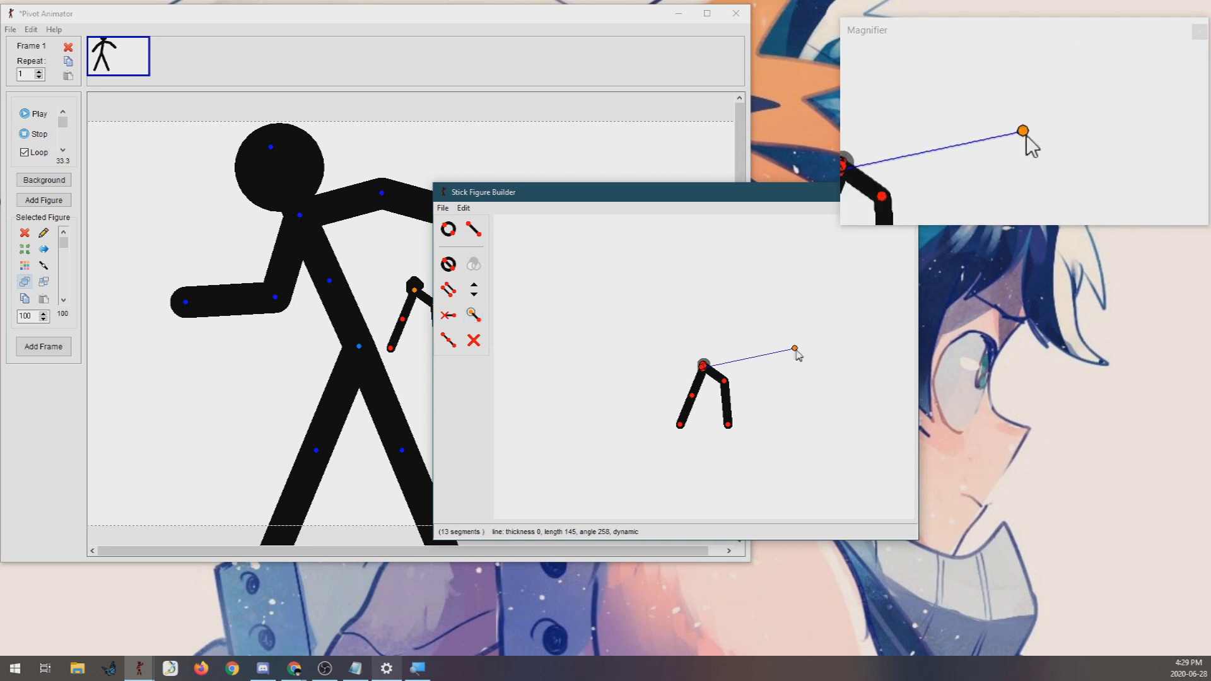
pyautogui.hotkey('ctrl', 'a')
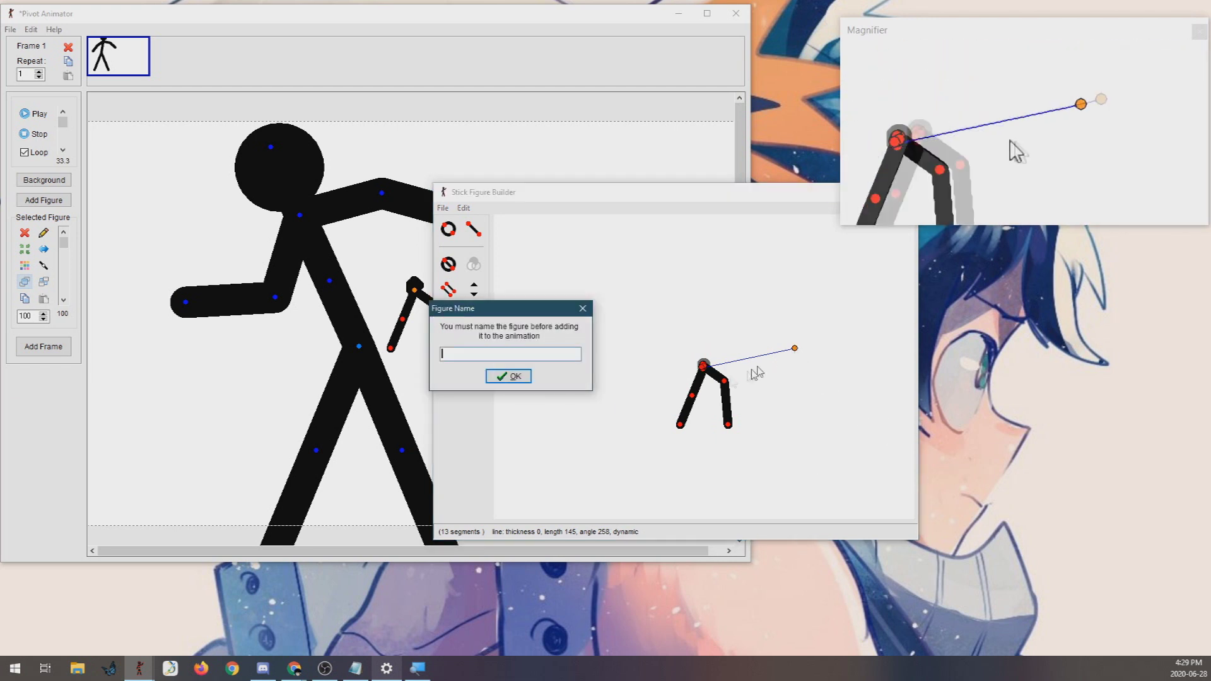
pyautogui.click(523, 376)
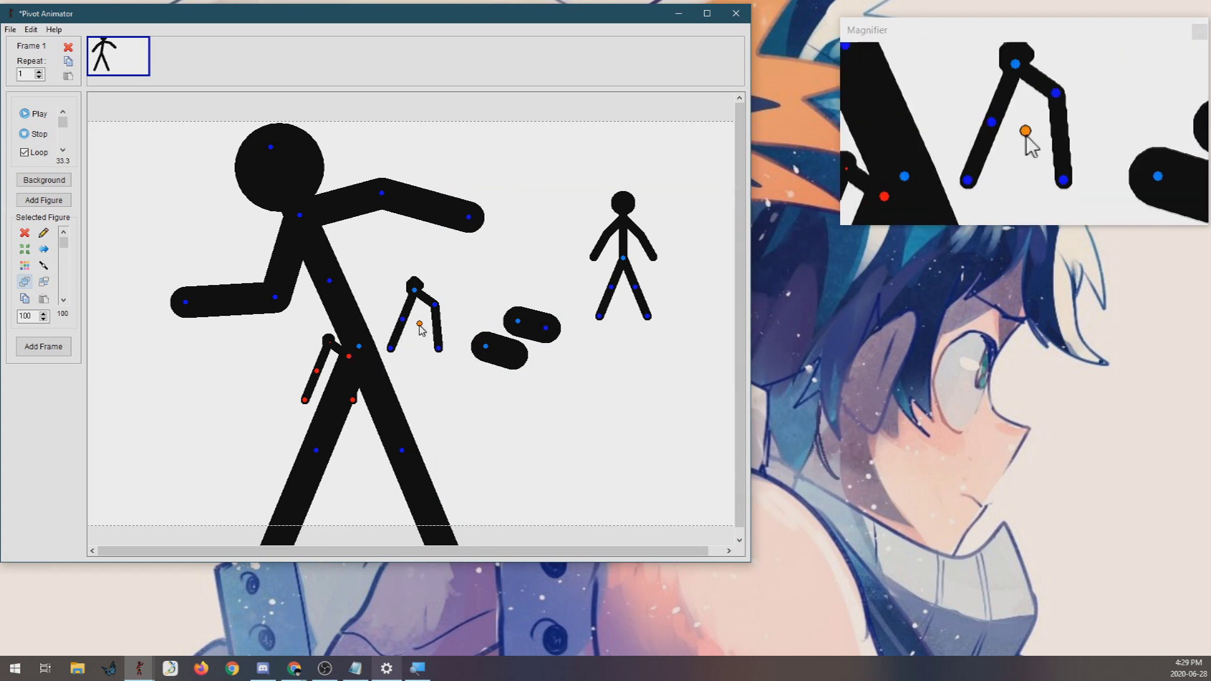
# Step: Move the new figure by its detached origin to the lower right of the canvas and rotate its body slightly upward around that origin
pyautogui.moveTo(420, 323); pyautogui.dragTo(670, 400)
pyautogui.moveTo(583, 424); pyautogui.dragTo(580, 388)
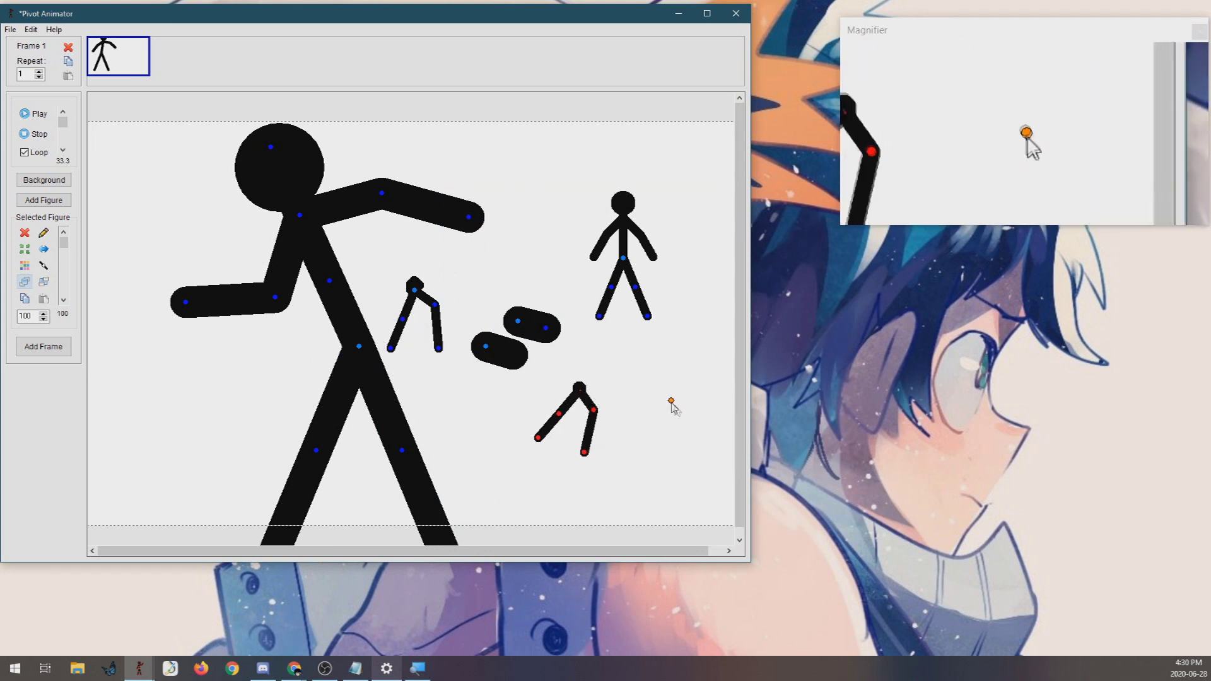